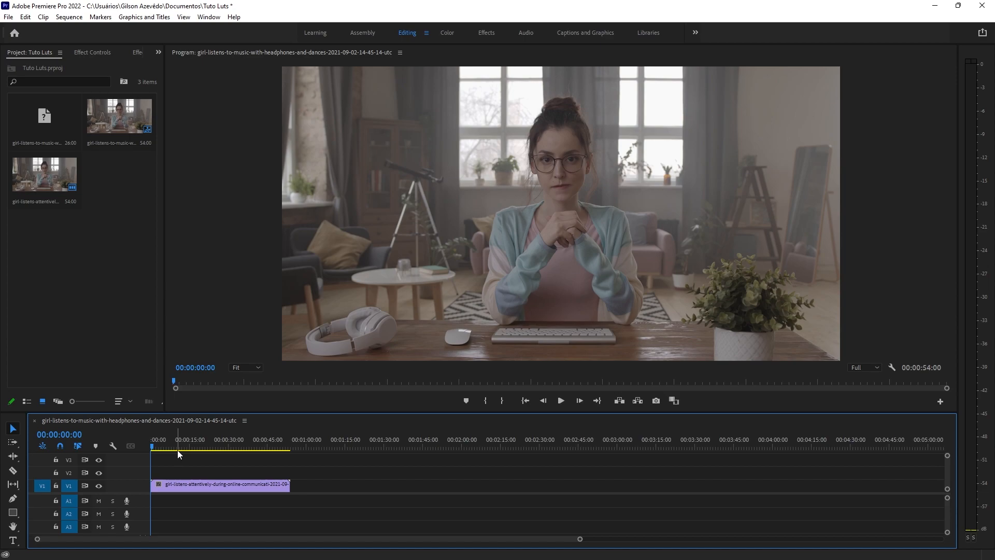
Export the frame at 00:00:03:12 as a BMP still into the Nova pasta (3) folder
{"action": "left_click", "coordinate": [158, 446]}
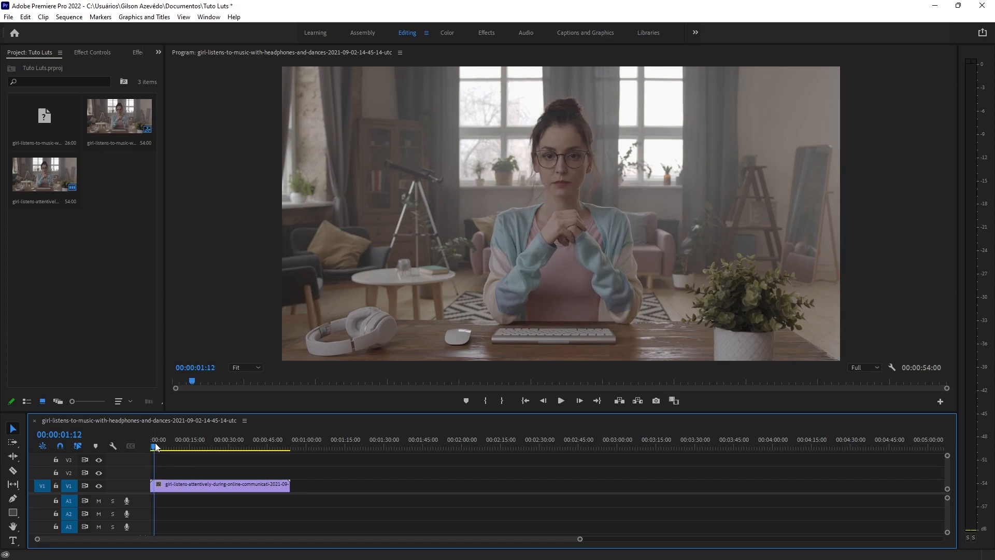
{"action": "left_click_drag", "start_coordinate": [158, 446], "coordinate": [161, 447]}
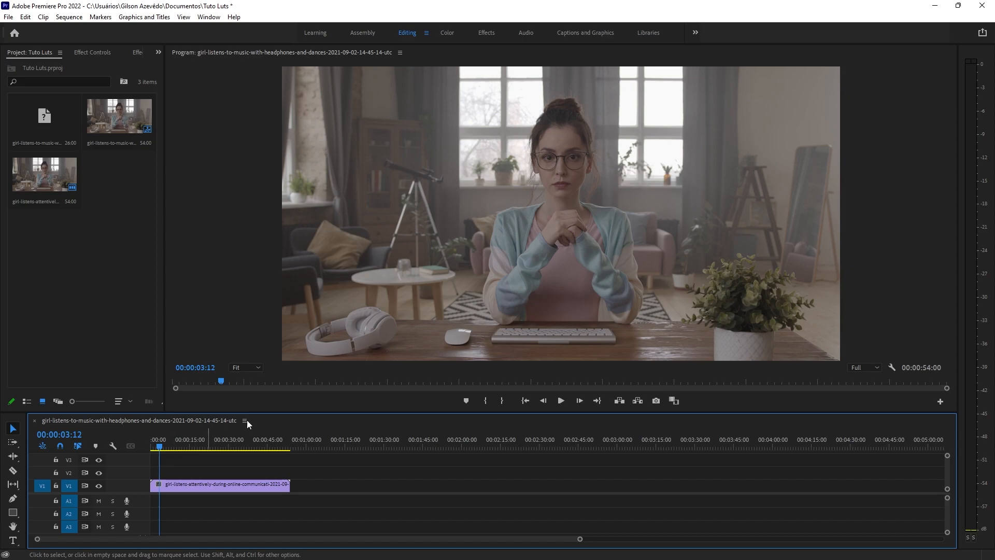
{"action": "left_click", "coordinate": [655, 401]}
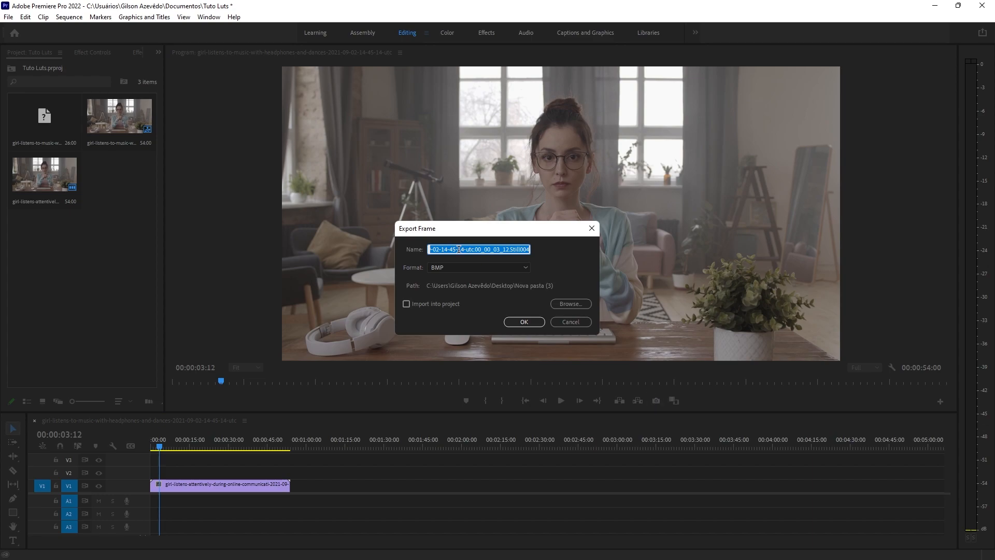
{"action": "left_click", "coordinate": [568, 305]}
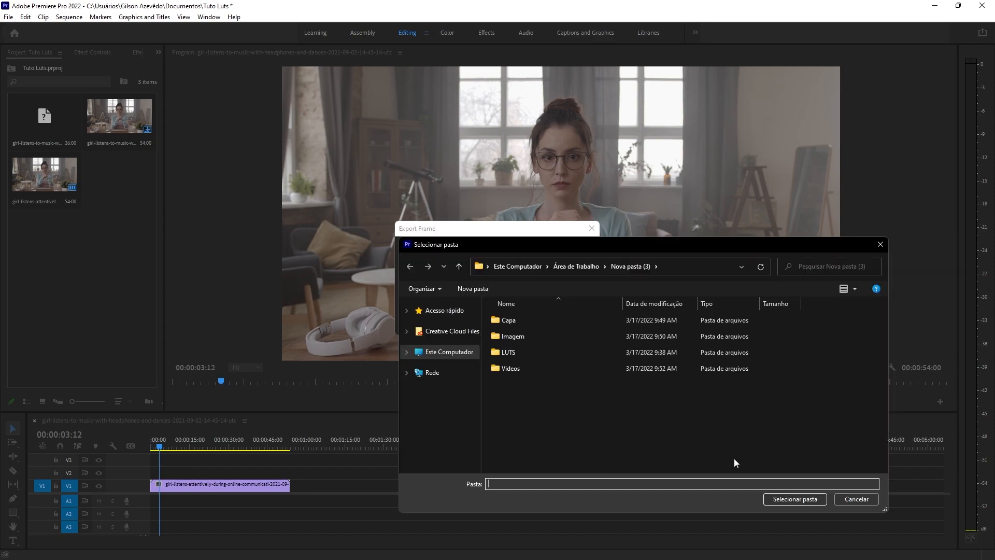
{"action": "left_click", "coordinate": [789, 500]}
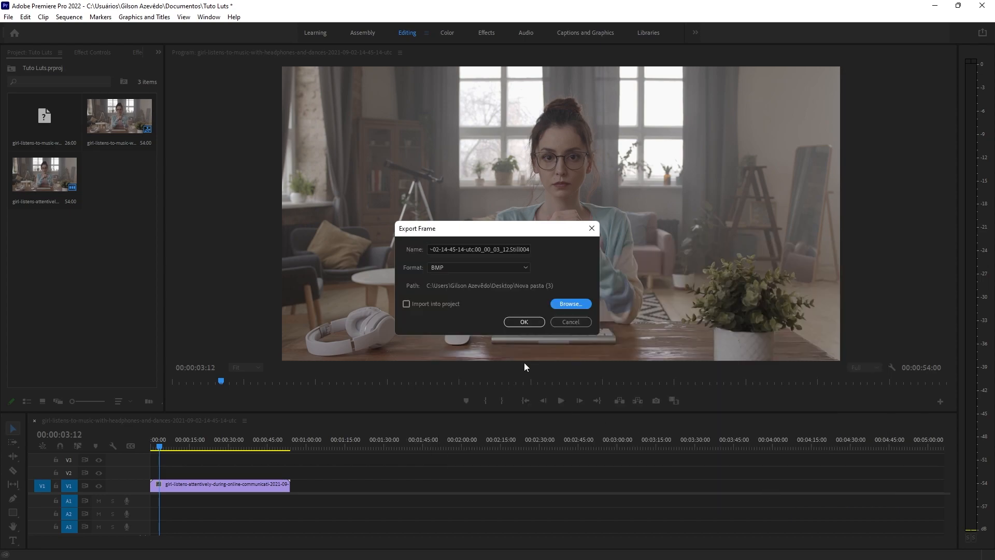
{"action": "left_click", "coordinate": [524, 322]}
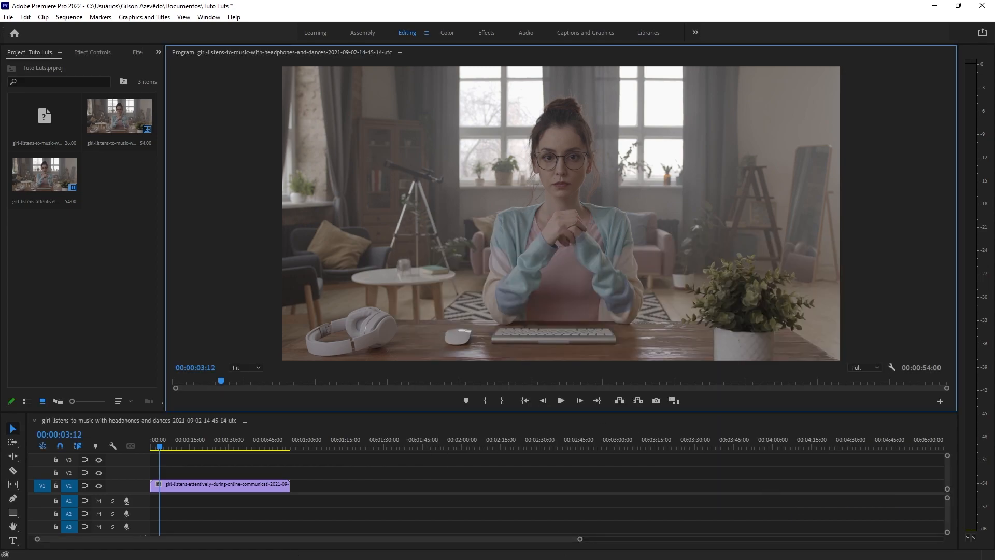
Bring the exported still from the Nova pasta (3) folder into Photoshop and delete the placed layer above the Background
{"action": "key", "text": "alt+Tab"}
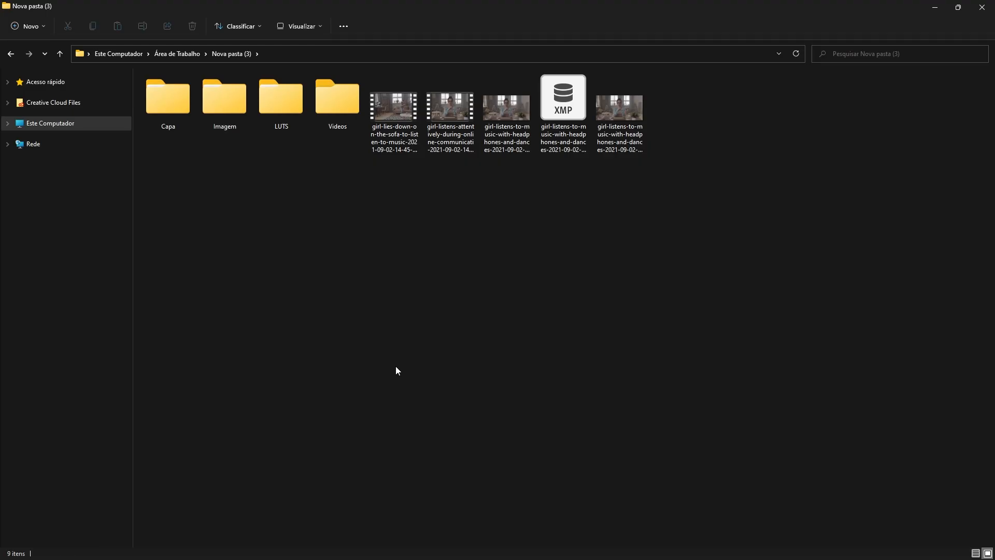
{"action": "left_click_drag", "start_coordinate": [622, 112], "coordinate": [373, 296]}
{"action": "key", "text": "alt+Tab"}
{"action": "key", "text": "alt+Tab"}
{"action": "key", "text": "alt+Tab"}
{"action": "key", "text": "alt+Tab"}
{"action": "key", "text": "Return"}
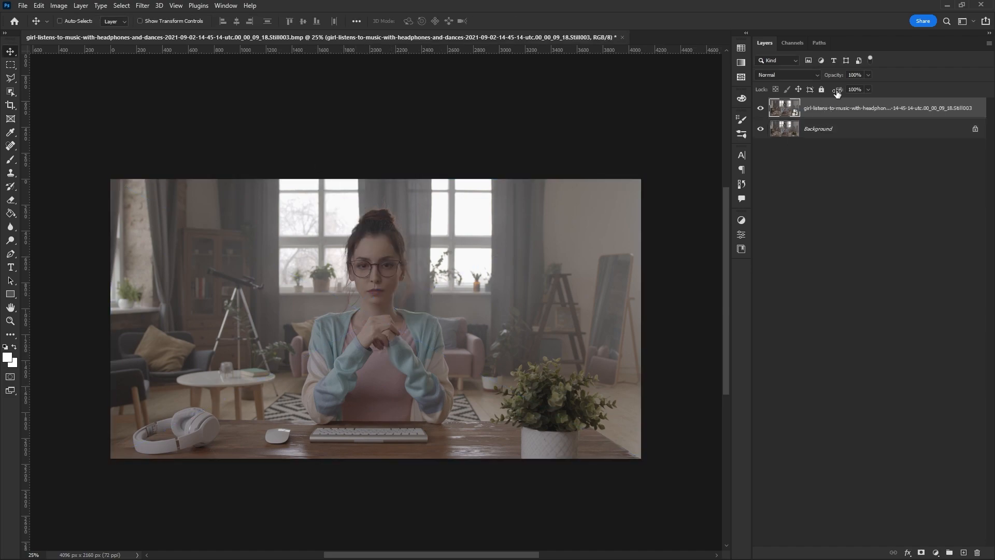
{"action": "key", "text": "Delete"}
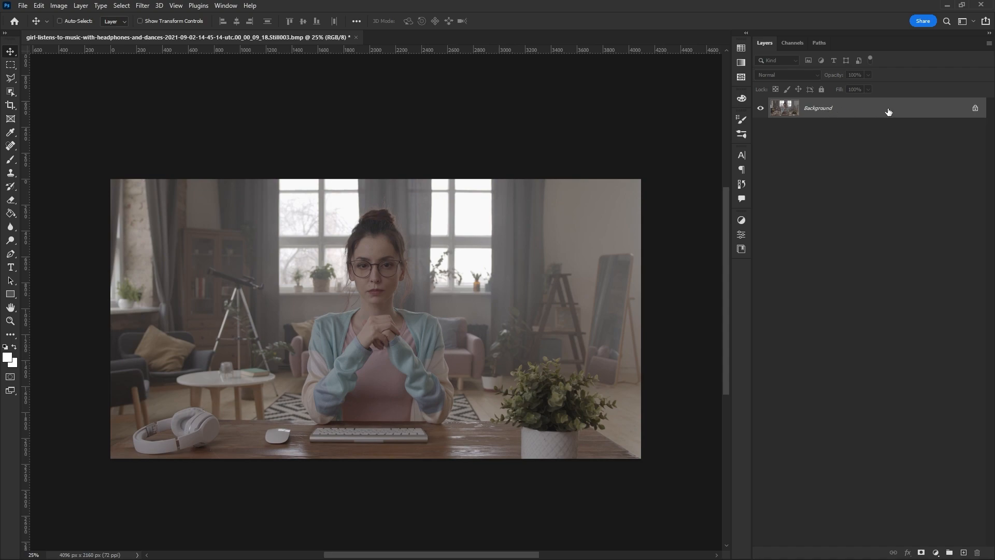
Unlock the Background so it becomes a regular layer
{"action": "left_click", "coordinate": [974, 108]}
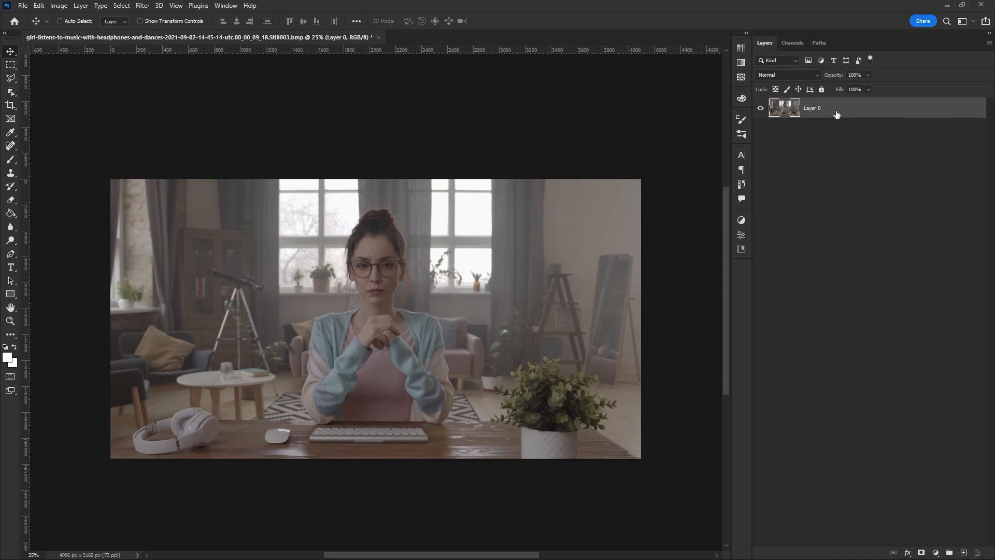
{"action": "key", "text": "ctrl+z"}
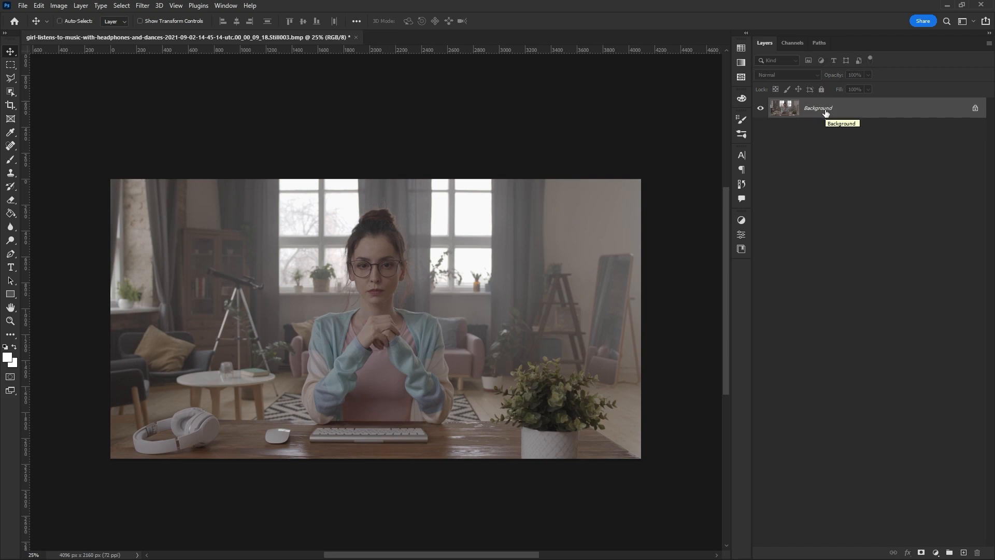
{"action": "left_click", "coordinate": [975, 110]}
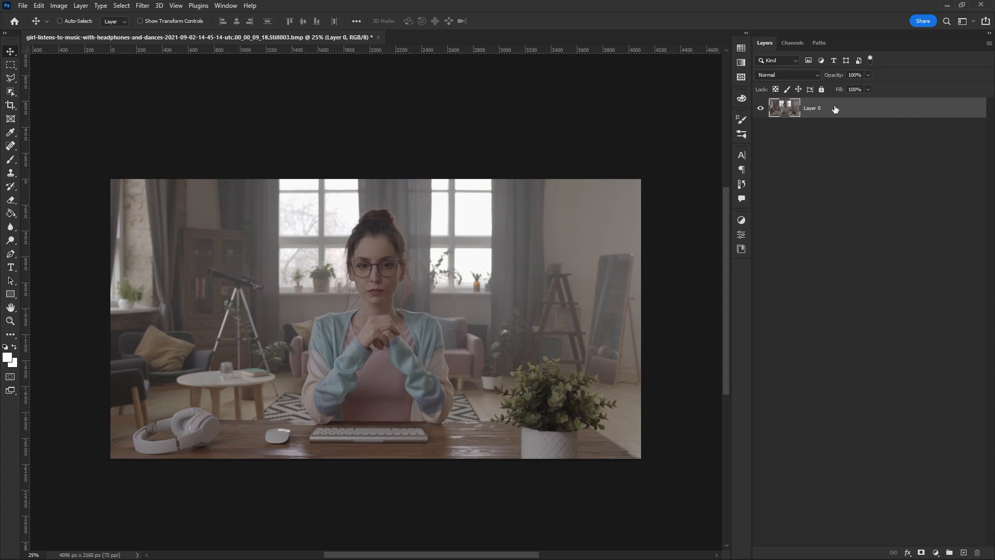
Add a Selective Color adjustment layer over Layer 0 and shift the whites toward pink
{"action": "left_click", "coordinate": [935, 552]}
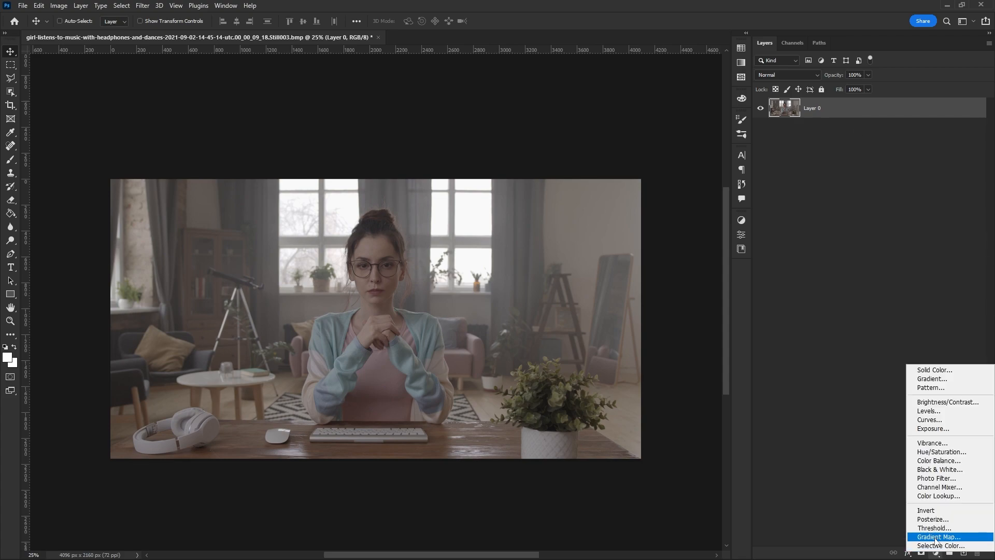
{"action": "left_click", "coordinate": [930, 547]}
{"action": "left_click_drag", "start_coordinate": [654, 284], "coordinate": [670, 305]}
{"action": "left_click", "coordinate": [712, 217]}
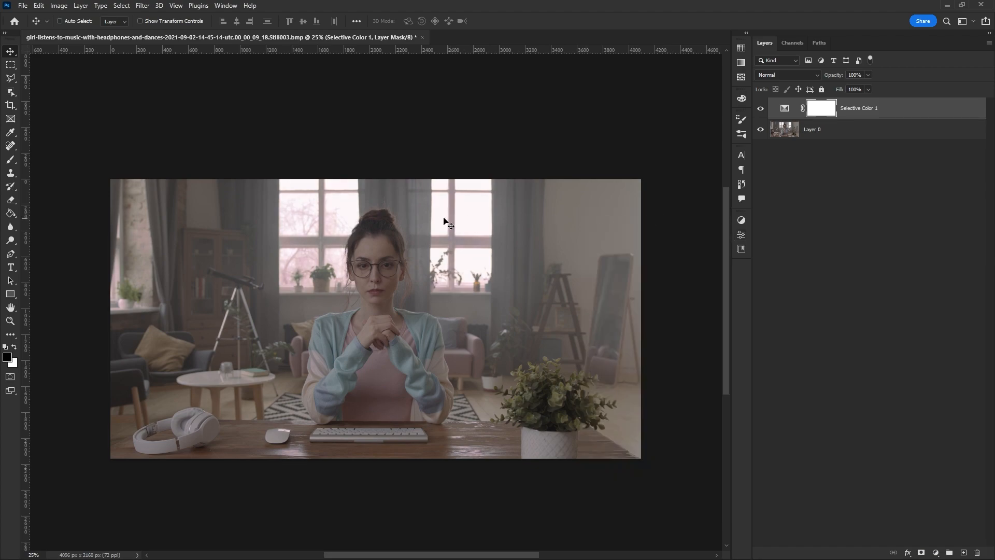
Try to export the document's Color Lookup Tables without a Background layer
{"action": "left_click", "coordinate": [23, 6]}
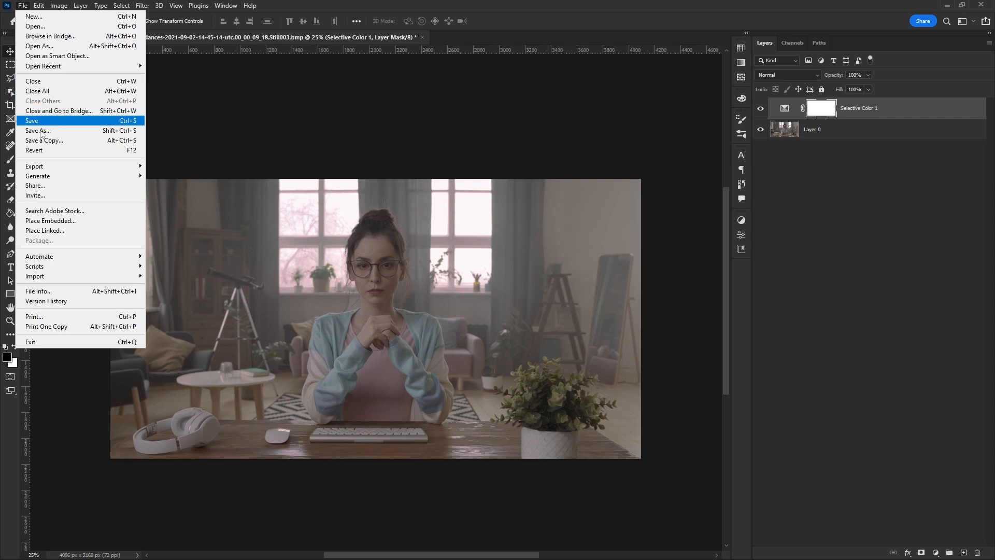
{"action": "mouse_move", "coordinate": [50, 168]}
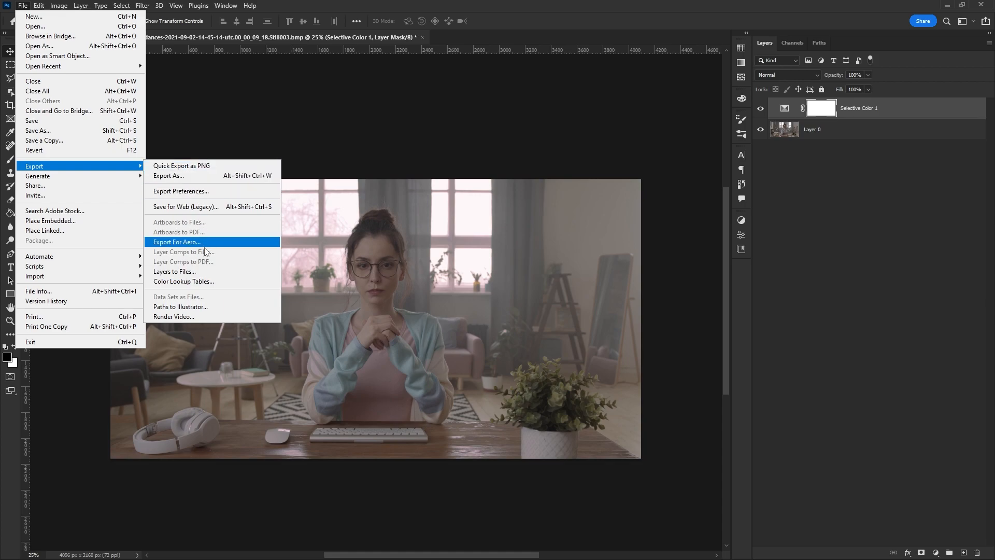
{"action": "left_click", "coordinate": [198, 281]}
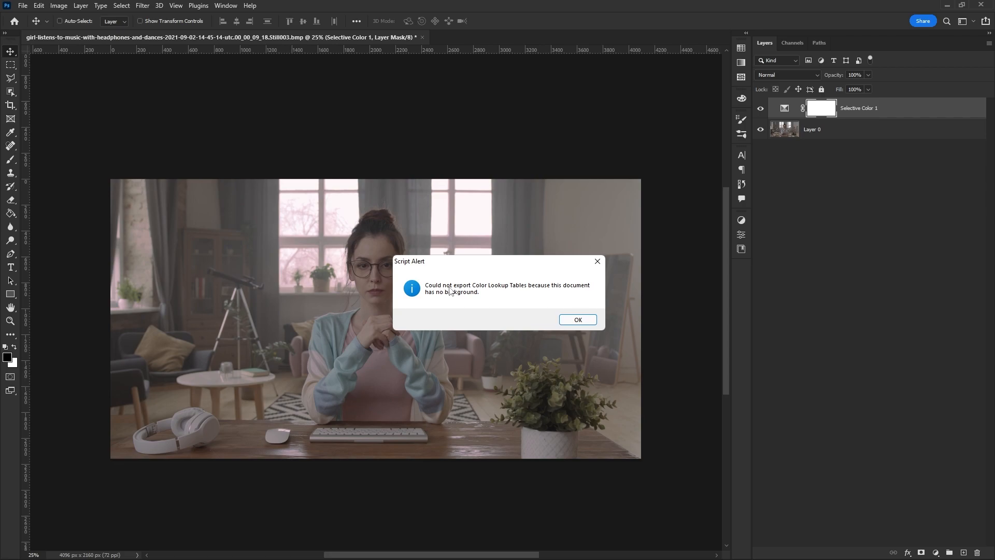
{"action": "left_click", "coordinate": [597, 261]}
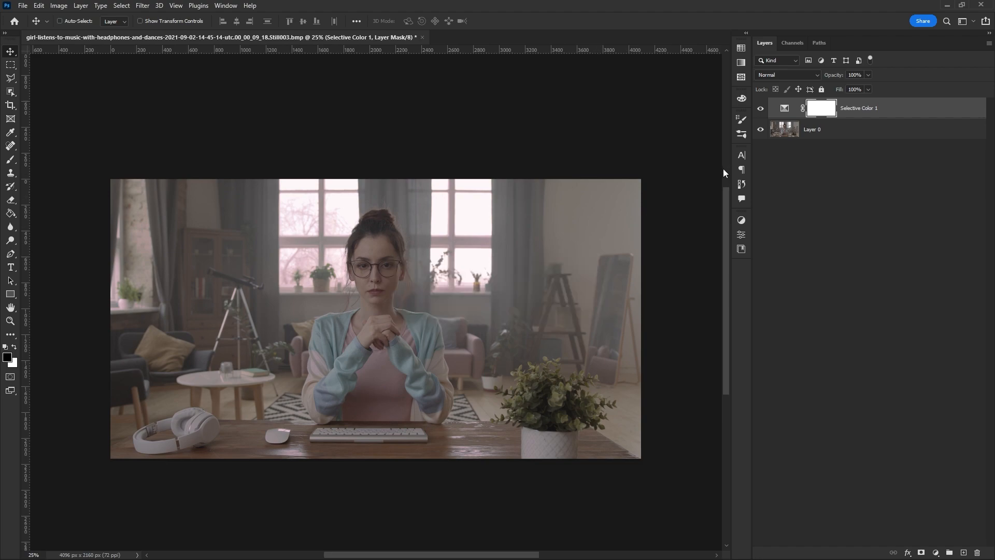
Delete the Selective Color adjustment layer and convert Layer 0 back into the Background
{"action": "key", "text": "Delete"}
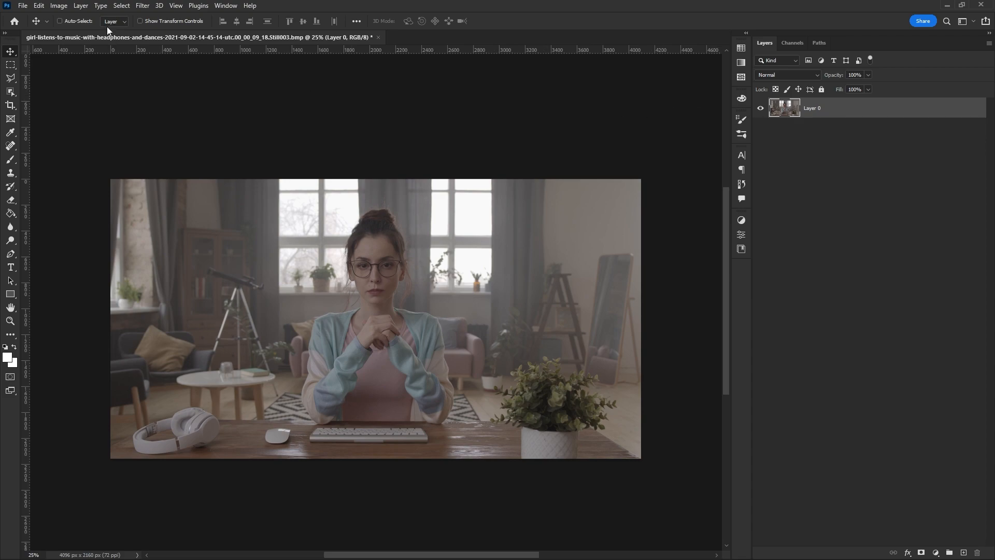
{"action": "left_click", "coordinate": [81, 6]}
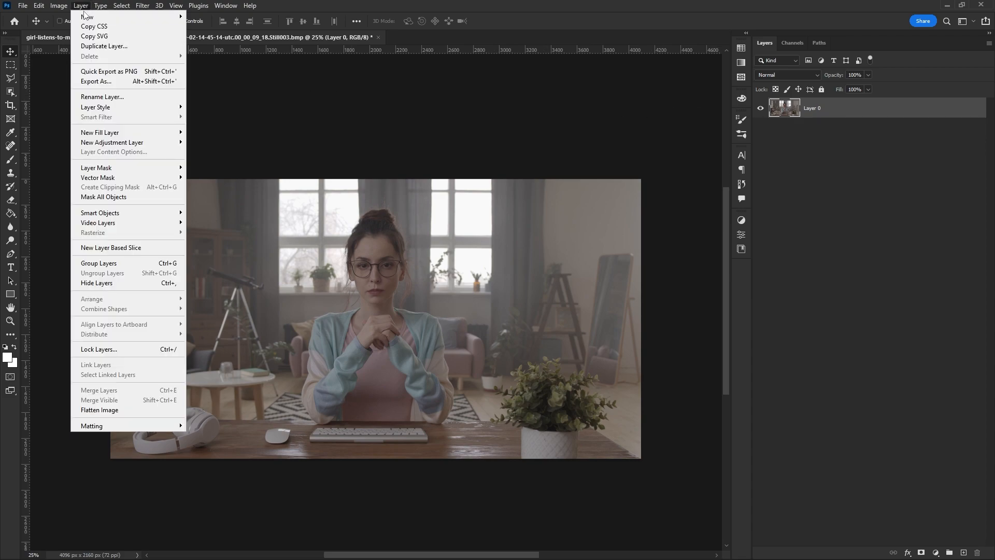
{"action": "mouse_move", "coordinate": [90, 18]}
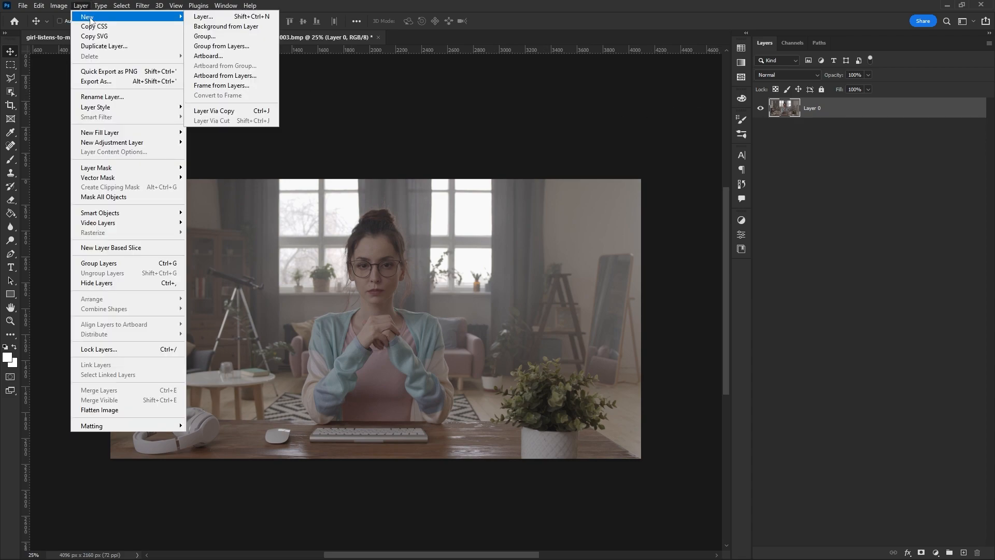
{"action": "left_click", "coordinate": [215, 28]}
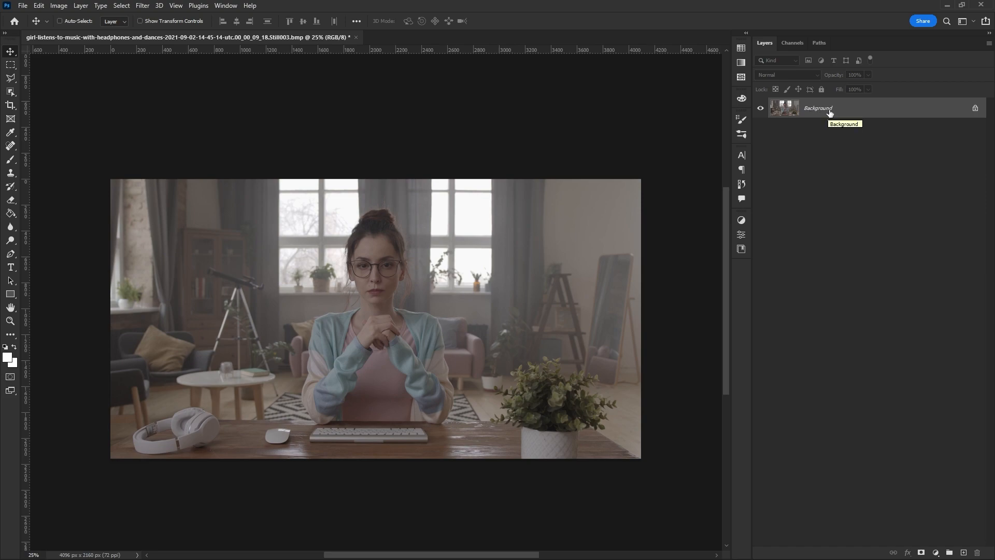
Add a Selective Color adjustment layer above the Background and target its Reds
{"action": "key", "text": "ctrl+0"}
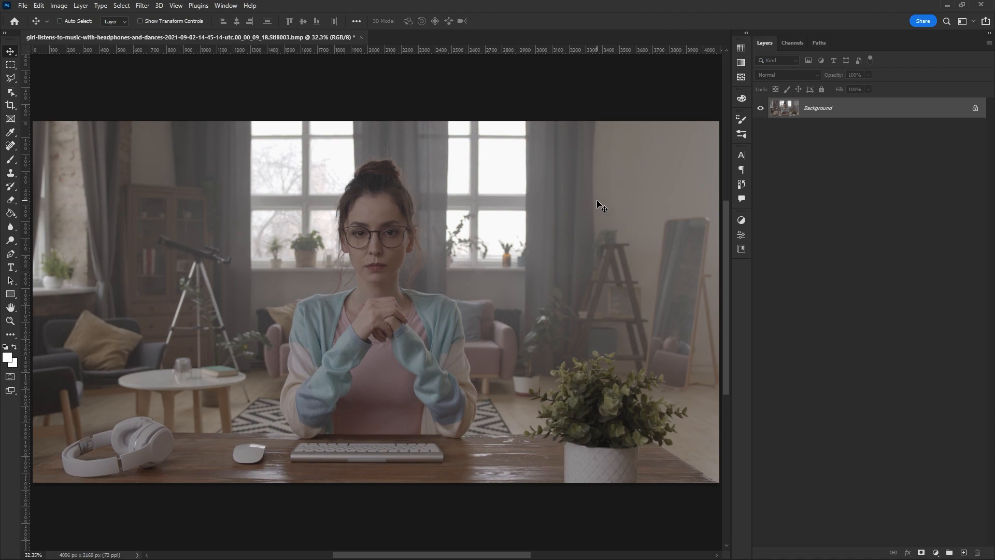
{"action": "left_click", "coordinate": [935, 554]}
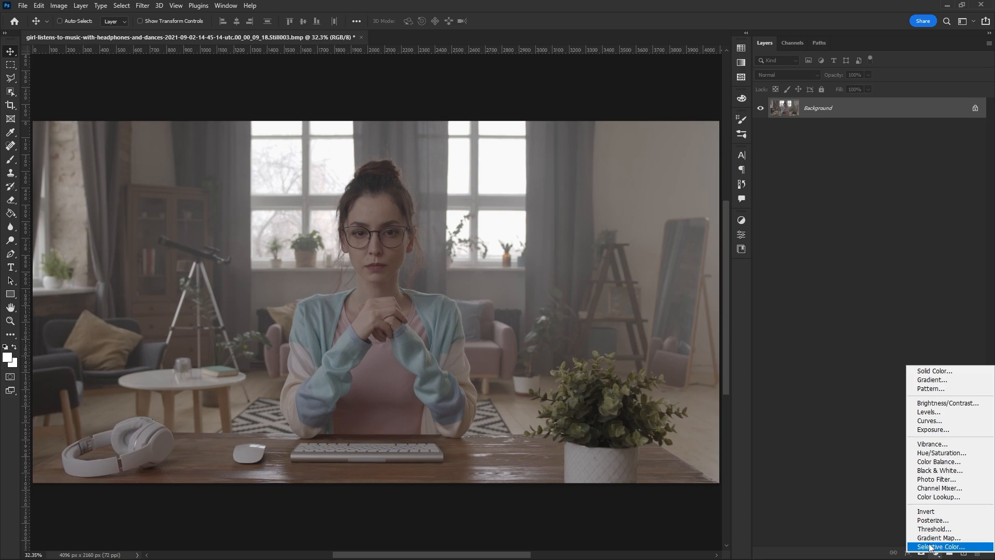
{"action": "left_click", "coordinate": [933, 546]}
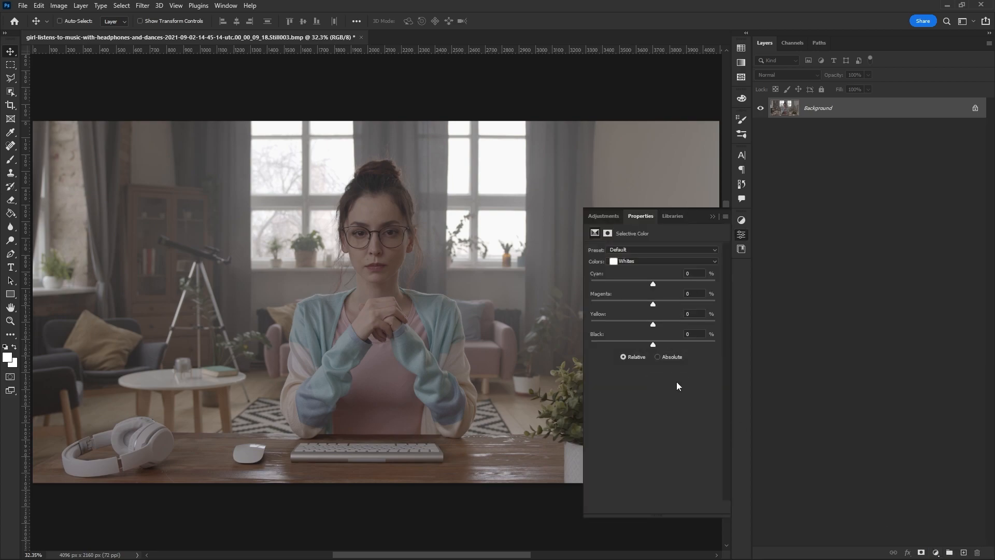
{"action": "left_click", "coordinate": [631, 266]}
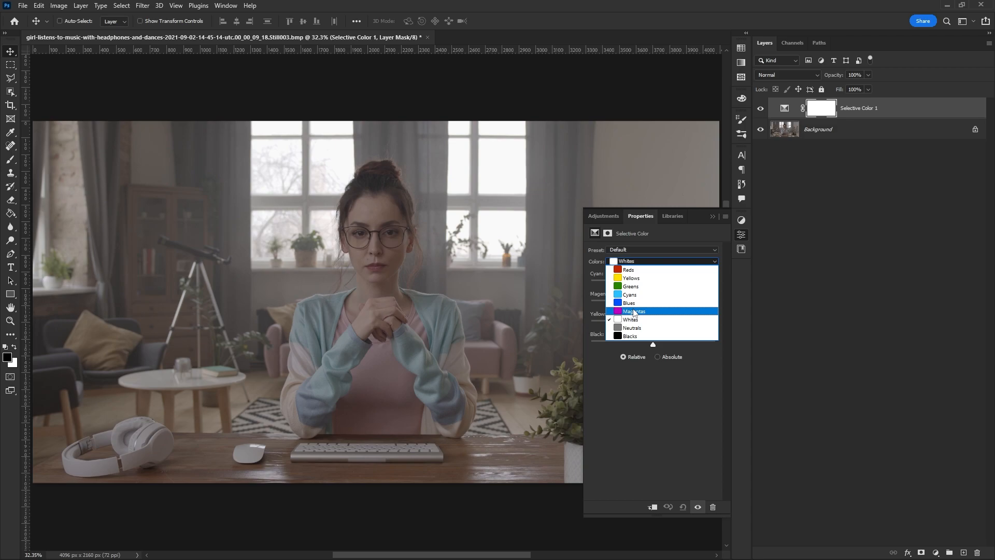
{"action": "left_click", "coordinate": [622, 269]}
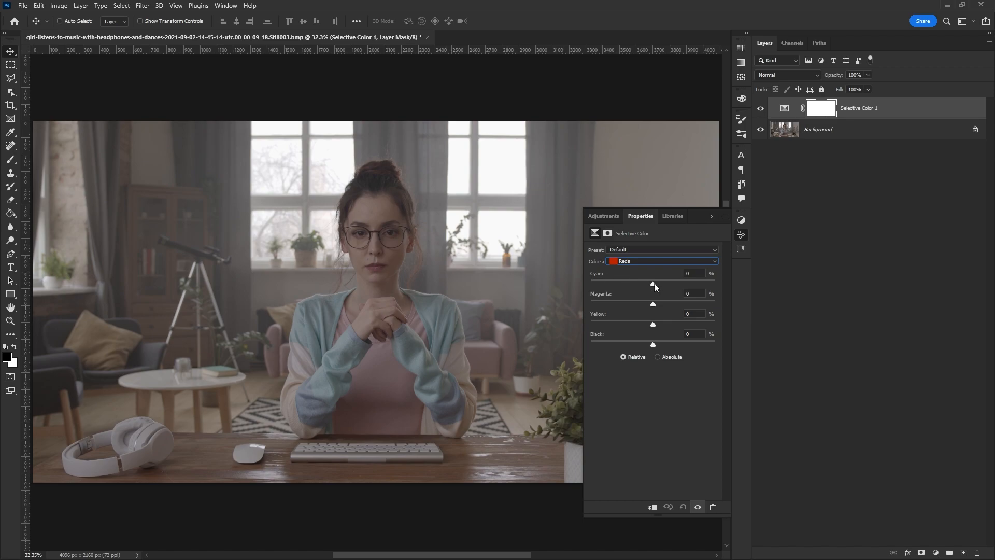
Try different cyan amounts for the Reds in Selective Color, settling on -48%
{"action": "left_click_drag", "start_coordinate": [654, 286], "coordinate": [635, 289]}
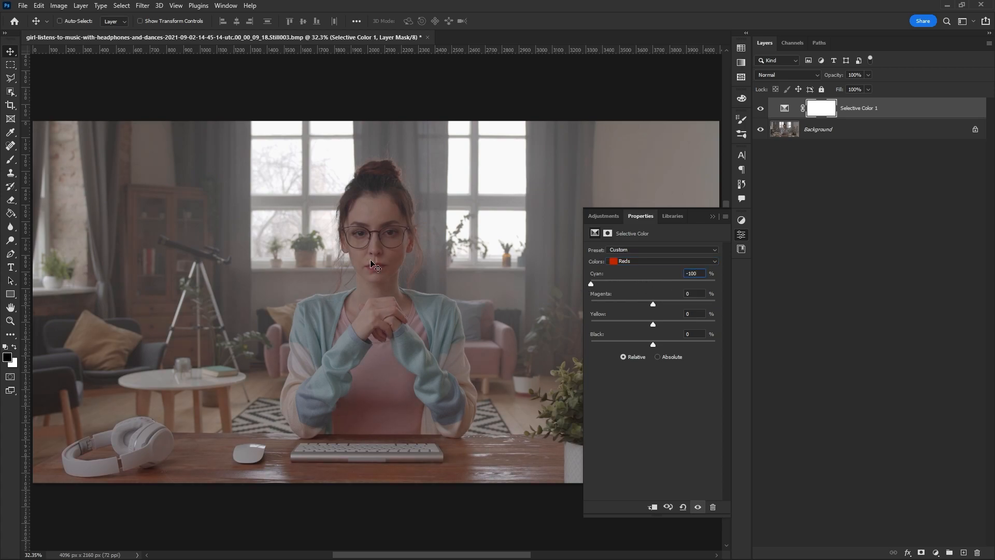
{"action": "left_click_drag", "start_coordinate": [589, 284], "coordinate": [656, 289]}
{"action": "left_click_drag", "start_coordinate": [683, 289], "coordinate": [590, 285]}
{"action": "key", "text": "Up"}
{"action": "left_click_drag", "start_coordinate": [592, 285], "coordinate": [624, 287]}
Set the magenta of the Reds to -100% in Selective Color
{"action": "left_click_drag", "start_coordinate": [652, 304], "coordinate": [660, 304]}
{"action": "left_click_drag", "start_coordinate": [715, 304], "coordinate": [581, 310]}
{"action": "left_click", "coordinate": [712, 217]}
Add a Color Balance adjustment layer above the Selective Color layer and leave it hidden
{"action": "left_click", "coordinate": [936, 553]}
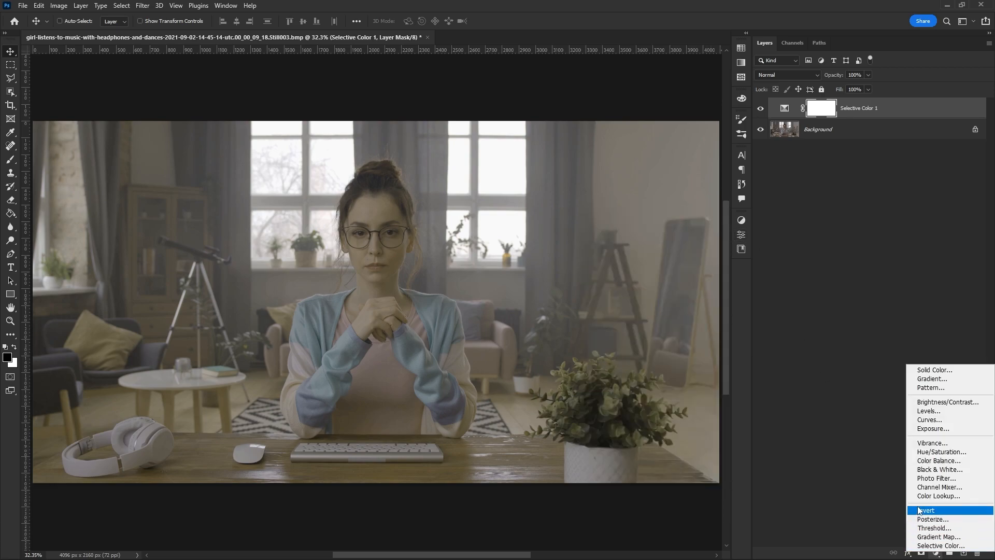
{"action": "left_click", "coordinate": [930, 461]}
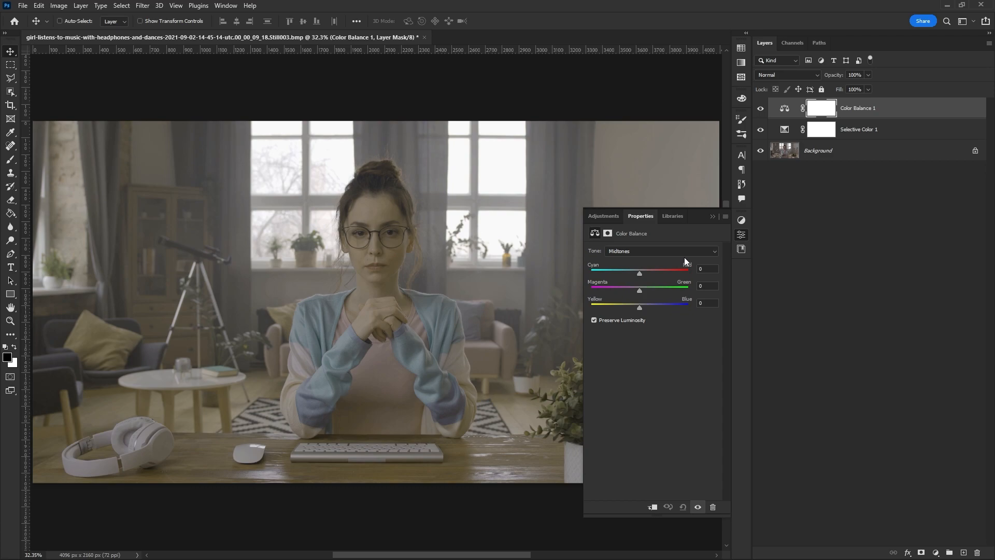
{"action": "left_click", "coordinate": [760, 108]}
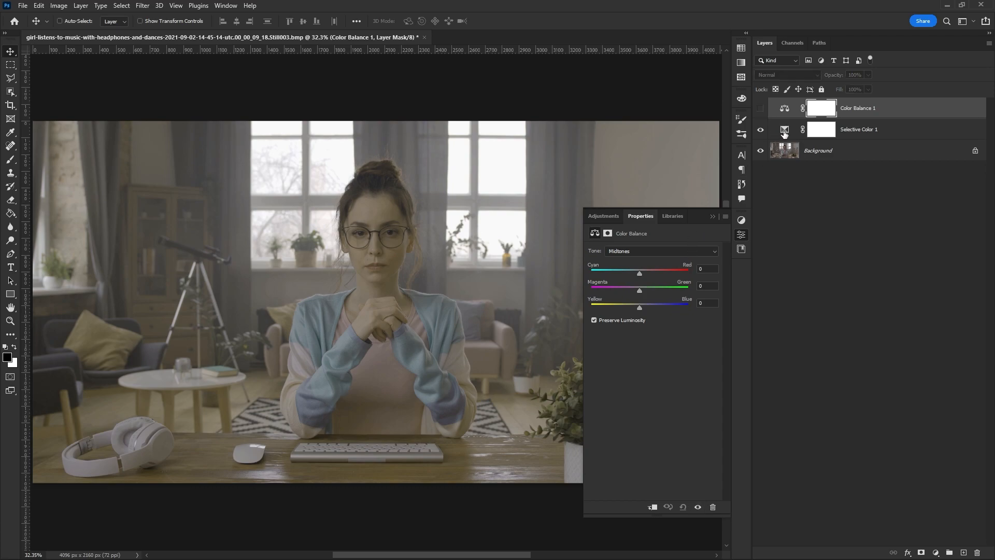
{"action": "left_click", "coordinate": [785, 131]}
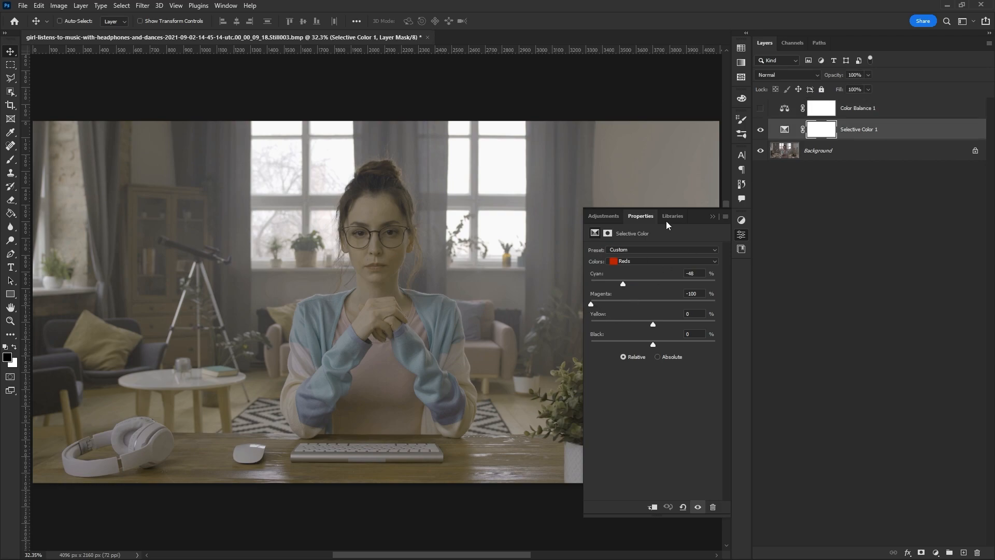
{"action": "left_click", "coordinate": [760, 108]}
{"action": "left_click", "coordinate": [781, 111]}
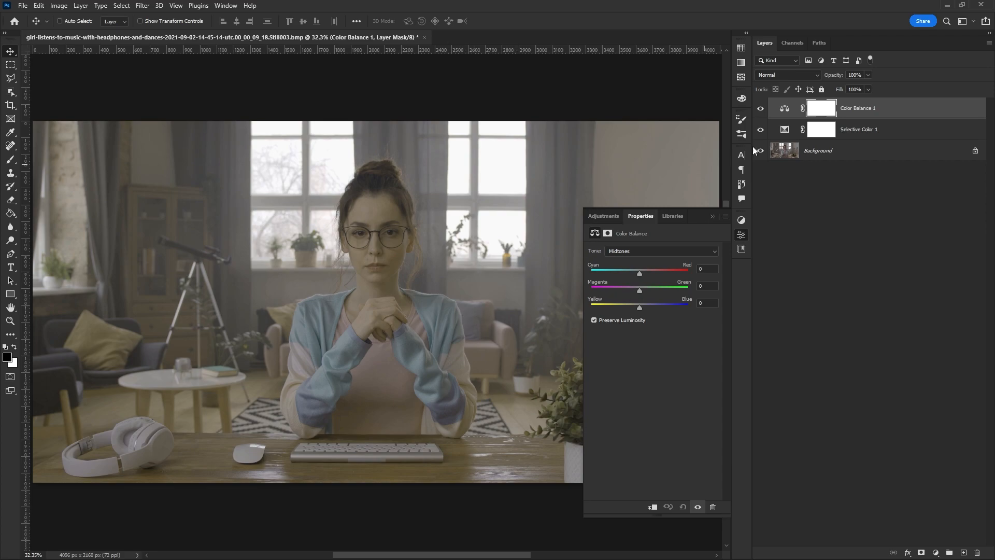
{"action": "left_click", "coordinate": [760, 108]}
Reopen the Selective Color adjustment and set the magenta of the Reds to +11%
{"action": "left_click", "coordinate": [784, 129]}
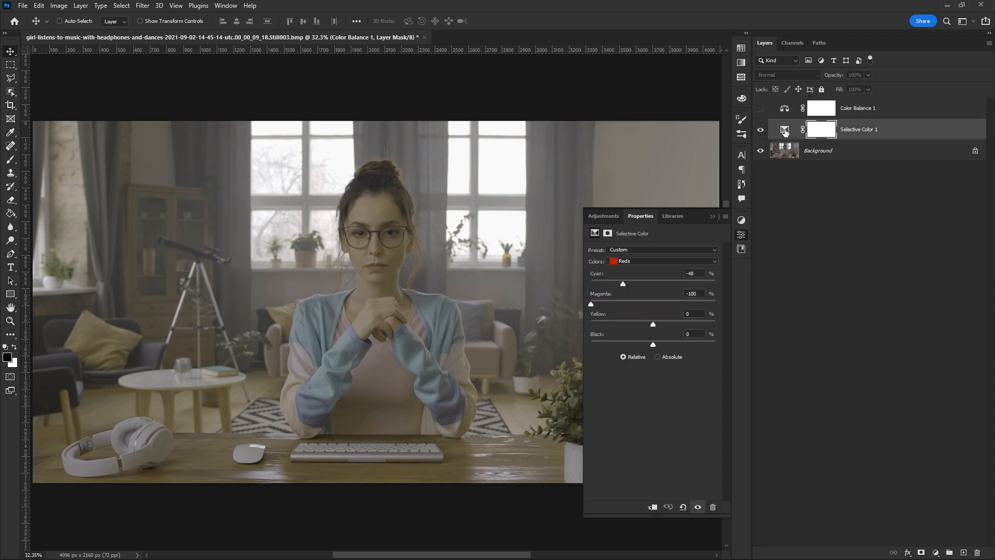
{"action": "left_click_drag", "start_coordinate": [641, 302], "coordinate": [660, 302]}
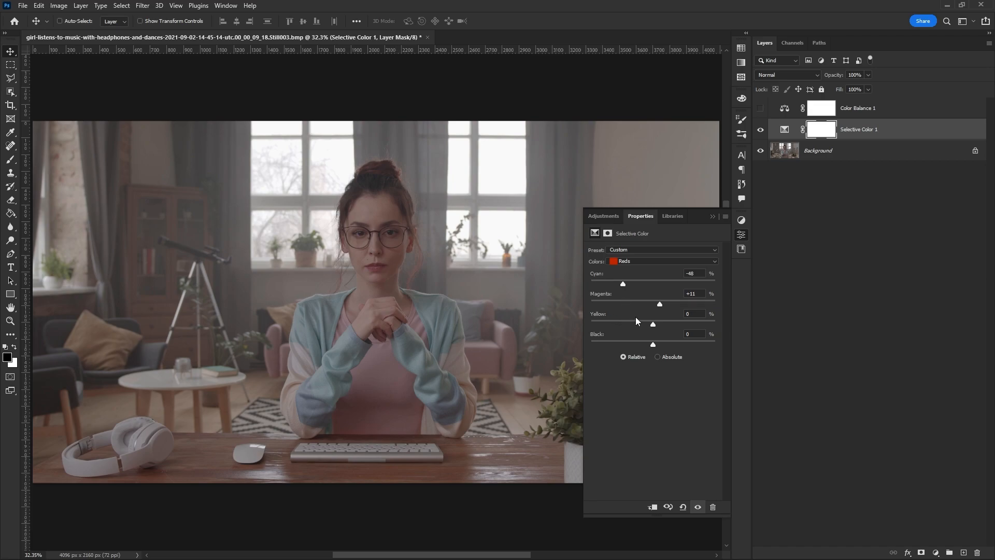
Try the yellow of the Reds at +37% in Selective Color, briefly showing and rehiding the Color Balance layer
{"action": "left_click_drag", "start_coordinate": [655, 328], "coordinate": [615, 326]}
{"action": "left_click", "coordinate": [763, 108]}
{"action": "left_click", "coordinate": [785, 111]}
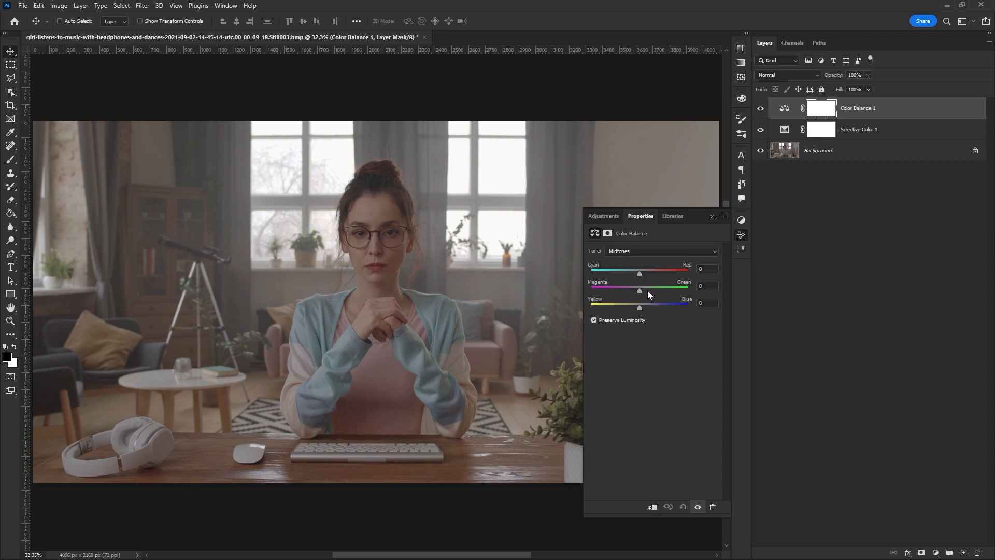
{"action": "left_click", "coordinate": [784, 112]}
{"action": "left_click", "coordinate": [761, 109]}
{"action": "left_click", "coordinate": [784, 131]}
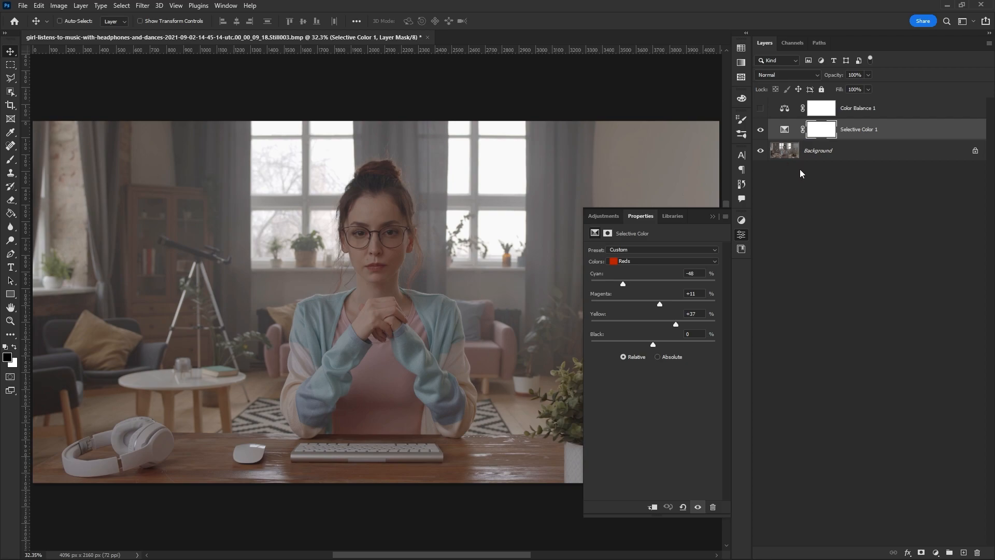
Set the yellow of the Reds to +45%, compare the image without Selective Color, and raise the black of the Reds
{"action": "left_click_drag", "start_coordinate": [675, 325], "coordinate": [681, 324]}
{"action": "left_click", "coordinate": [761, 132]}
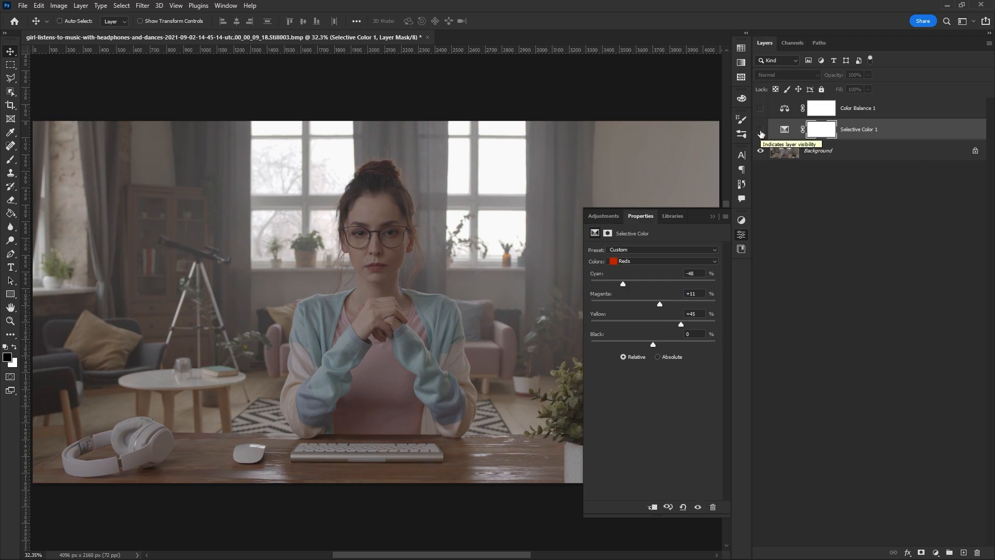
{"action": "left_click", "coordinate": [761, 131]}
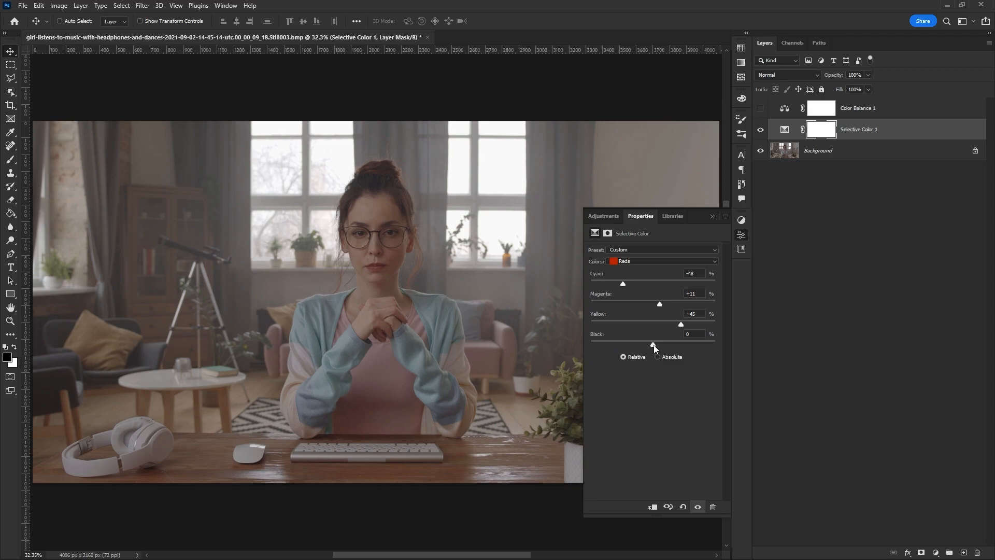
{"action": "mouse_move", "coordinate": [653, 347]}
{"action": "left_mouse_down"}
{"action": "mouse_move", "coordinate": [589, 353]}
{"action": "mouse_move", "coordinate": [665, 346]}
{"action": "left_mouse_up"}
Set the cyan of the Yellows to -37% in Selective Color and try their magenta at -100%
{"action": "left_click", "coordinate": [639, 261]}
{"action": "left_click", "coordinate": [636, 280]}
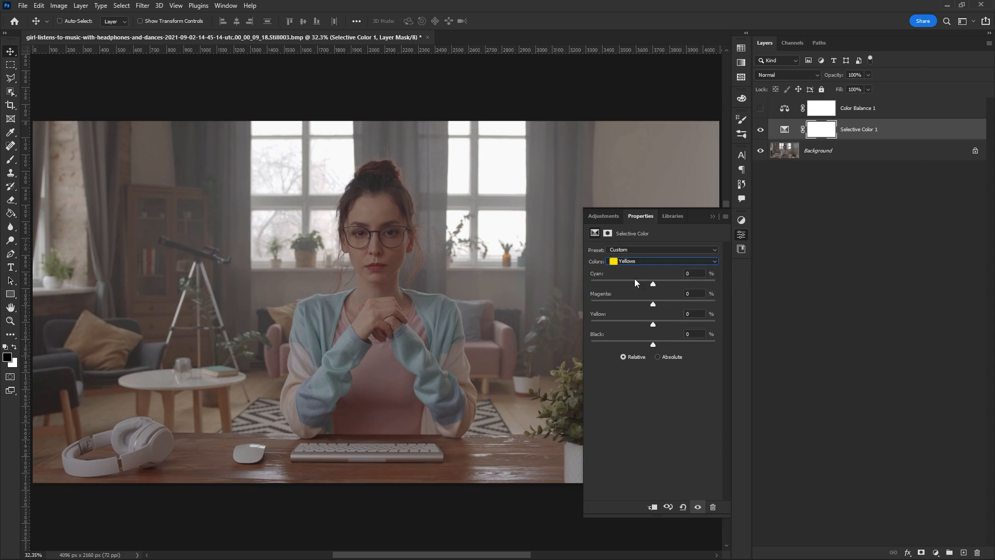
{"action": "left_click_drag", "start_coordinate": [651, 288], "coordinate": [610, 288]}
{"action": "left_click_drag", "start_coordinate": [573, 297], "coordinate": [652, 283]}
{"action": "left_click_drag", "start_coordinate": [640, 291], "coordinate": [660, 308]}
{"action": "left_click_drag", "start_coordinate": [724, 299], "coordinate": [579, 304]}
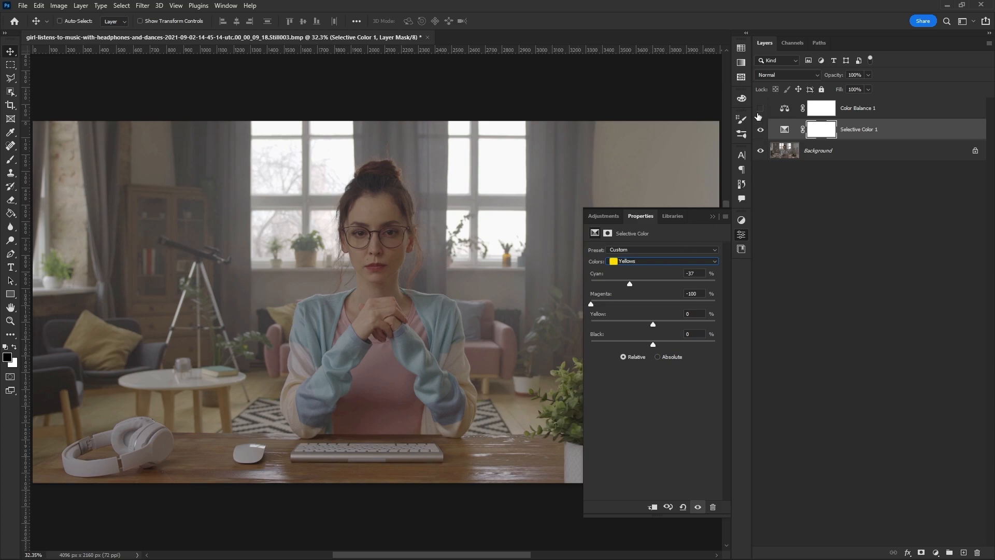
Set the magenta of the Yellows to +8% and their yellow to +49% in Selective Color
{"action": "left_click", "coordinate": [654, 305]}
{"action": "left_click_drag", "start_coordinate": [653, 302], "coordinate": [654, 302]}
{"action": "left_click_drag", "start_coordinate": [657, 306], "coordinate": [684, 326]}
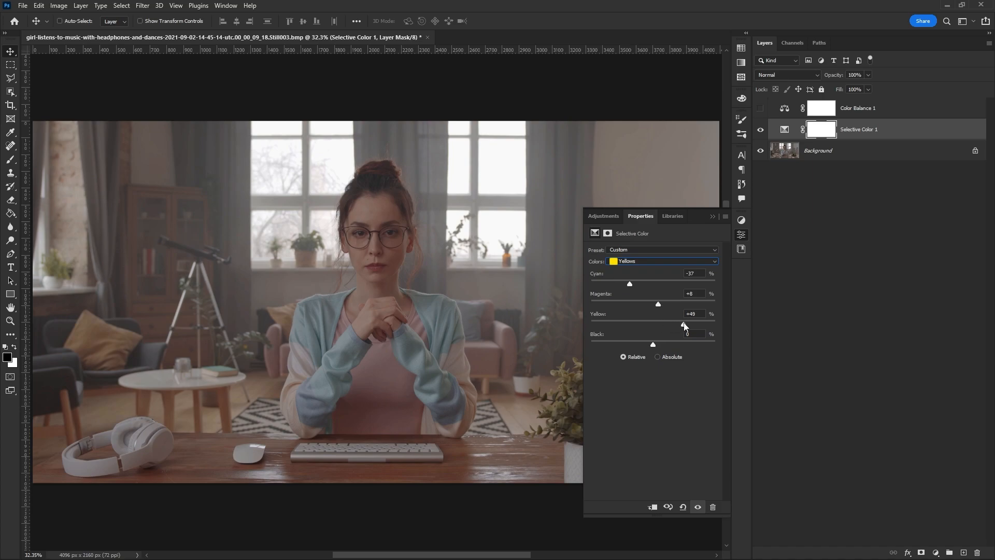
Set the cyan of the Cyans to +31% in Selective Color and try different magenta amounts for them
{"action": "left_click", "coordinate": [659, 259]}
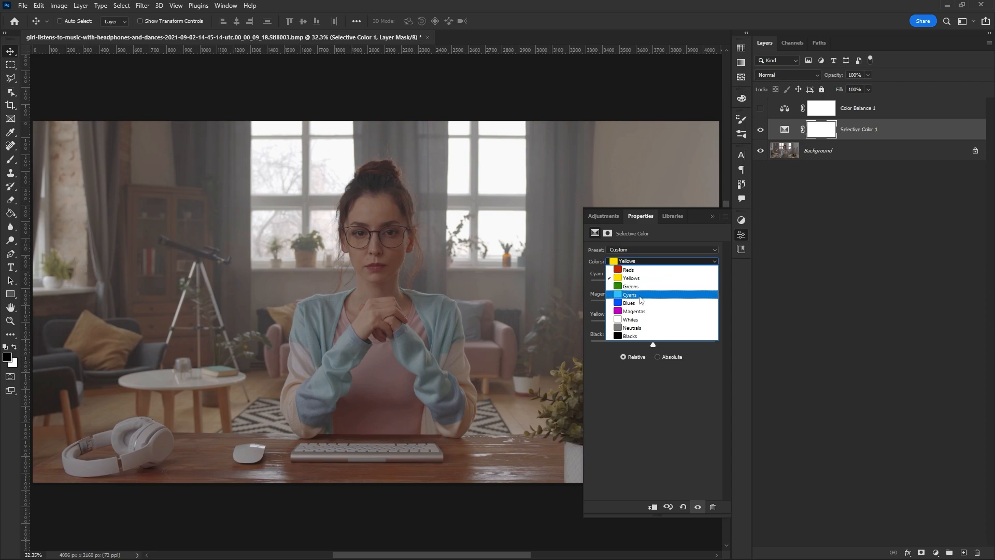
{"action": "left_click", "coordinate": [640, 295]}
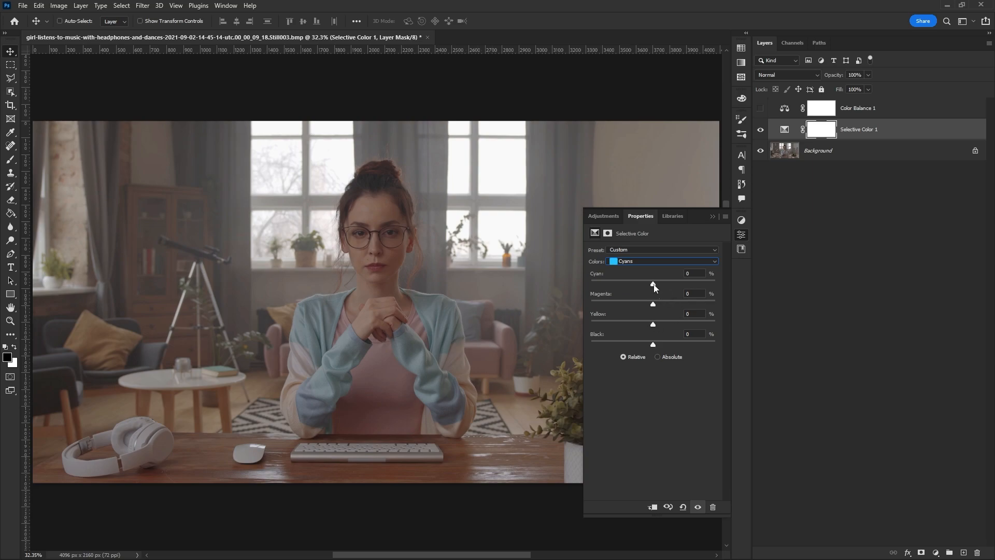
{"action": "left_click_drag", "start_coordinate": [663, 285], "coordinate": [652, 305]}
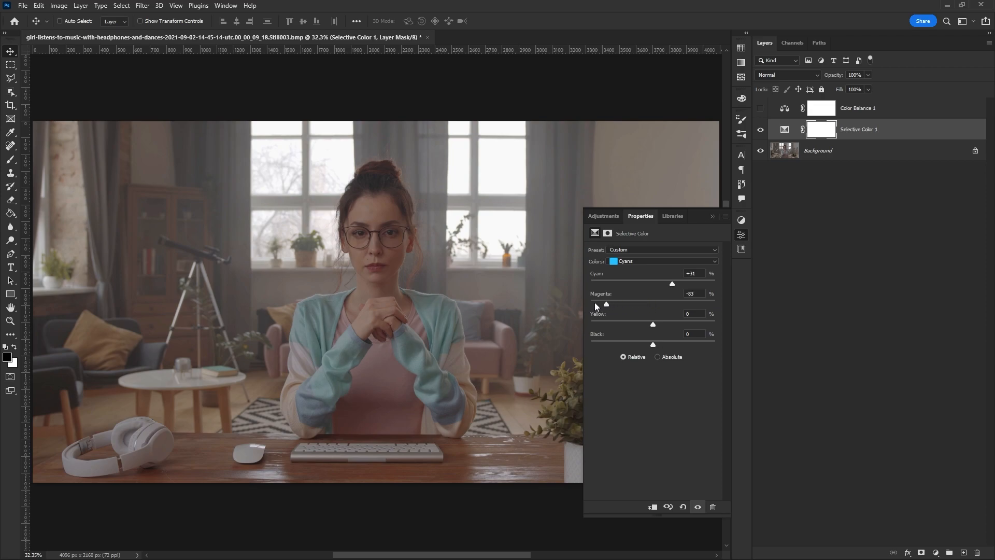
{"action": "left_click_drag", "start_coordinate": [659, 299], "coordinate": [693, 299]}
Lower the yellow of the Cyans in Selective Color and adjust their black amount
{"action": "mouse_move", "coordinate": [653, 326]}
{"action": "left_mouse_down"}
{"action": "mouse_move", "coordinate": [678, 327]}
{"action": "mouse_move", "coordinate": [614, 327]}
{"action": "mouse_move", "coordinate": [638, 324]}
{"action": "left_mouse_up"}
{"action": "key", "text": "Up"}
{"action": "key", "text": "Up"}
{"action": "key", "text": "Up"}
{"action": "type", "text": "0"}
{"action": "left_click_drag", "start_coordinate": [653, 326], "coordinate": [588, 324]}
{"action": "left_click_drag", "start_coordinate": [653, 344], "coordinate": [663, 349]}
Set the cyan of the Blues to +49% and their magenta to +47% in Selective Color
{"action": "left_click", "coordinate": [621, 262]}
{"action": "left_click", "coordinate": [630, 303]}
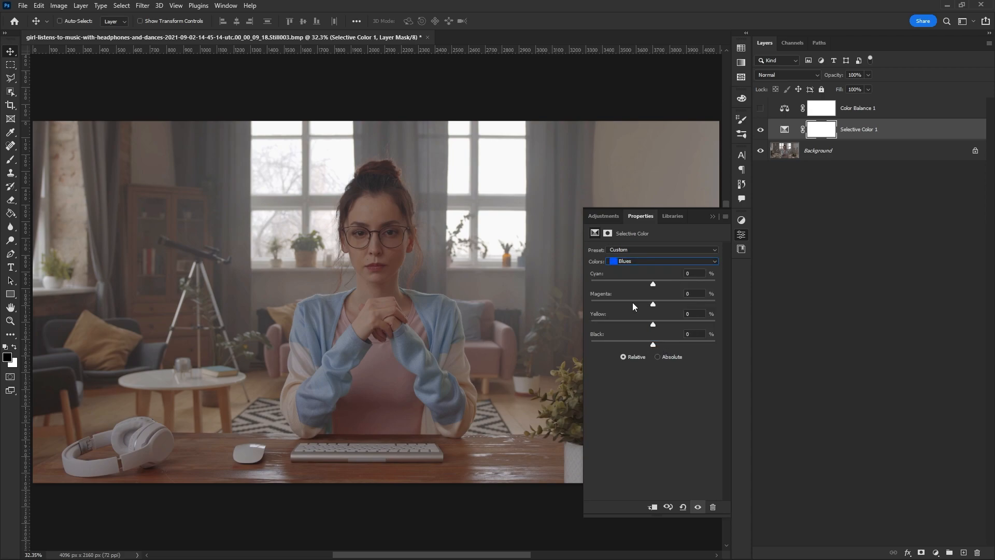
{"action": "left_click", "coordinate": [627, 262]}
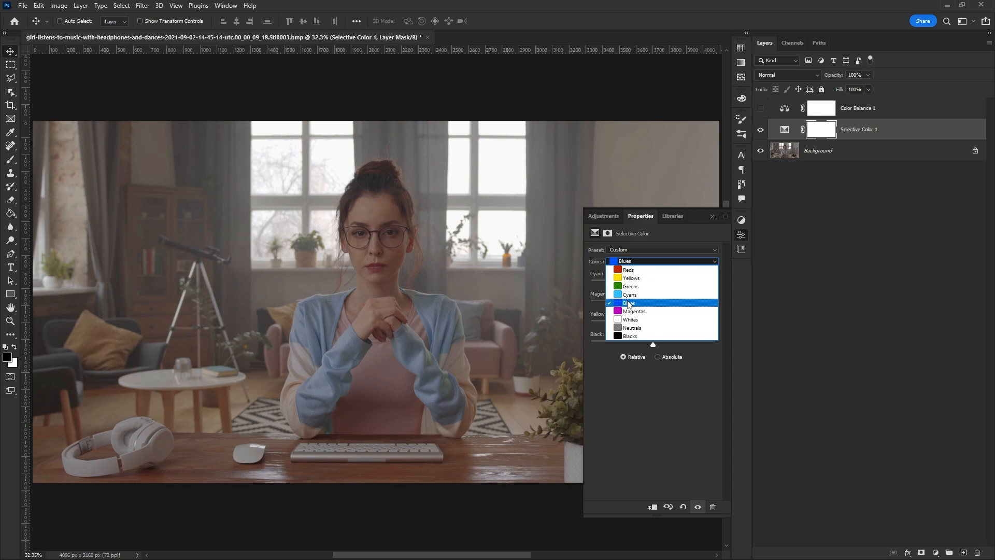
{"action": "left_click", "coordinate": [628, 304]}
{"action": "left_click_drag", "start_coordinate": [654, 284], "coordinate": [667, 309]}
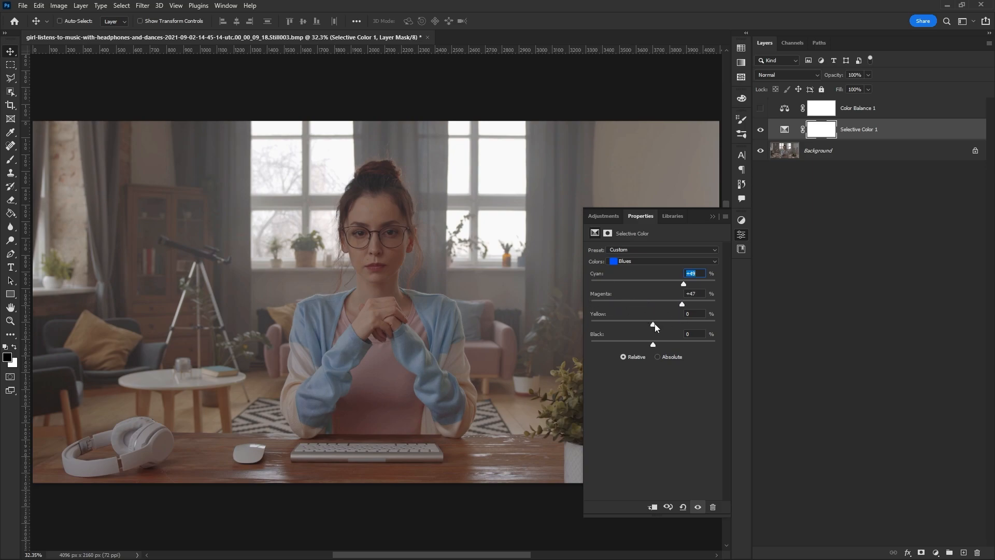
Adjust the yellow and raise the black of the Blues, then toggle the Selective Color layer to compare the result
{"action": "left_click_drag", "start_coordinate": [654, 326], "coordinate": [656, 347]}
{"action": "left_click", "coordinate": [760, 131]}
{"action": "left_click", "coordinate": [760, 130]}
{"action": "left_click", "coordinate": [760, 130]}
{"action": "left_click", "coordinate": [760, 131]}
Adjust the color amounts of the Whites slightly in Selective Color
{"action": "left_click", "coordinate": [632, 261]}
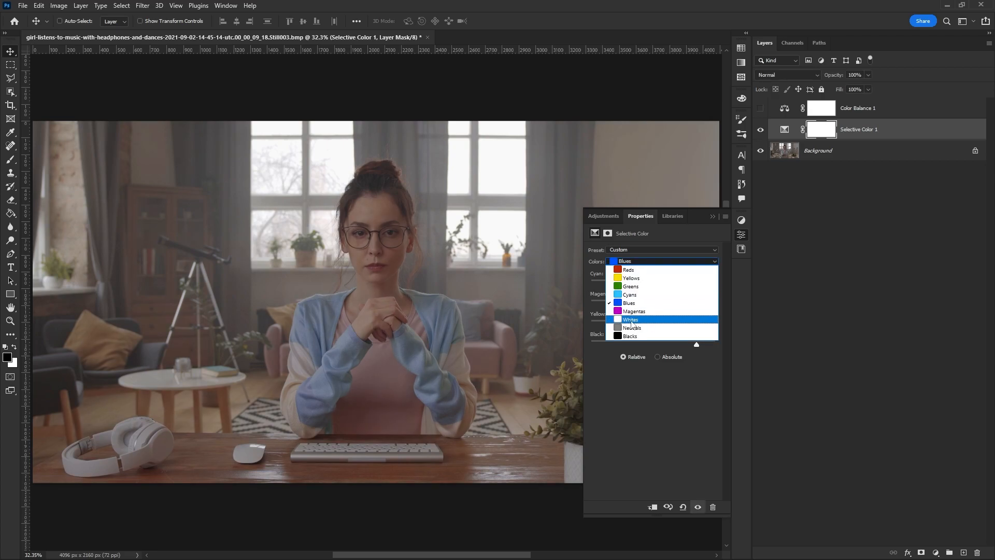
{"action": "left_click", "coordinate": [631, 320]}
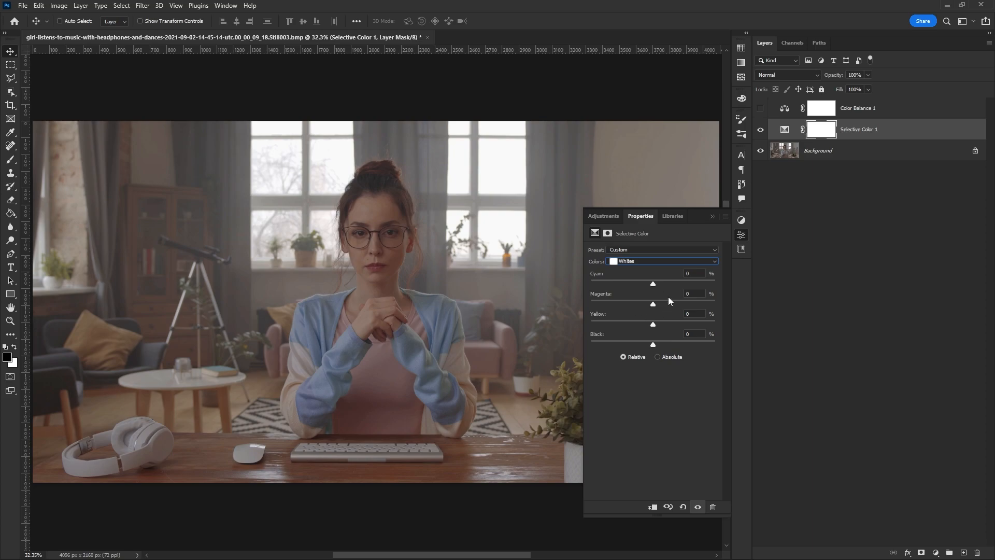
{"action": "left_click_drag", "start_coordinate": [653, 286], "coordinate": [659, 329]}
Set the Neutrals in Selective Color to cyan -6%, magenta -1%, yellow -2% and black +15%
{"action": "left_click", "coordinate": [643, 261]}
{"action": "left_click", "coordinate": [643, 329]}
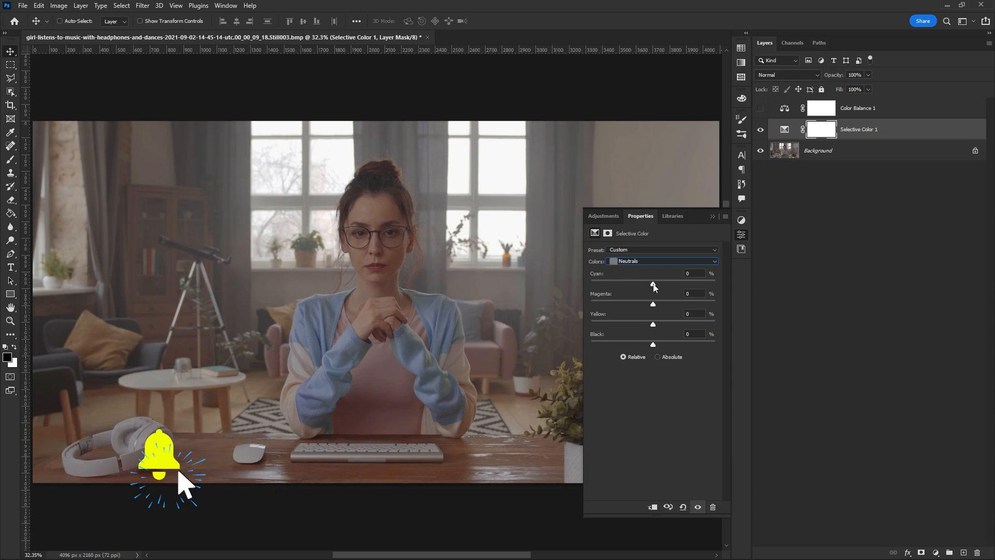
{"action": "left_click_drag", "start_coordinate": [654, 285], "coordinate": [670, 285]}
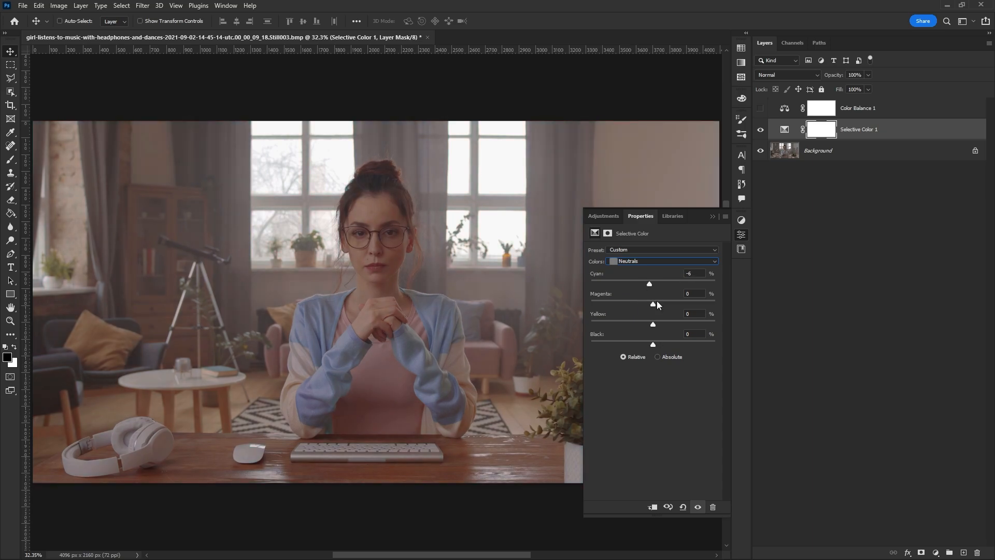
{"action": "left_click_drag", "start_coordinate": [653, 305], "coordinate": [665, 324]}
{"action": "left_click_drag", "start_coordinate": [664, 325], "coordinate": [663, 346]}
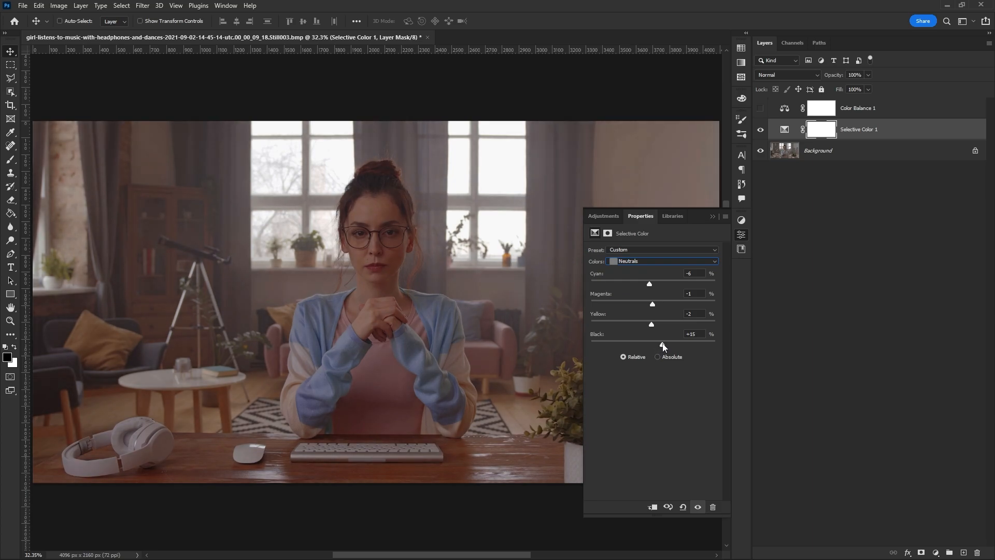
Show the Color Balance layer and set its midtones to +3 cyan-red and +7 yellow-blue
{"action": "left_click", "coordinate": [881, 110]}
{"action": "left_click", "coordinate": [760, 109]}
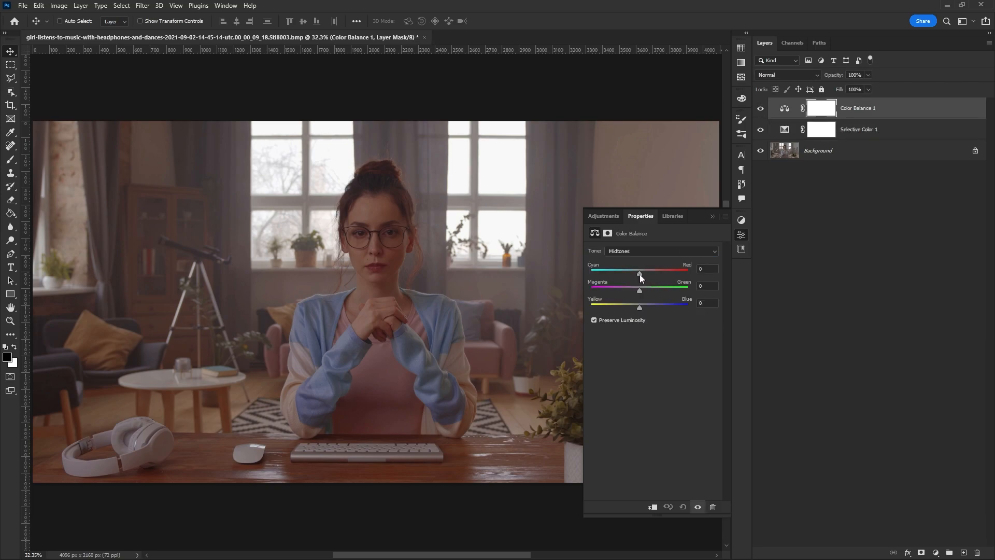
{"action": "left_click_drag", "start_coordinate": [640, 272], "coordinate": [640, 273]}
Add a Hue/Saturation adjustment layer above Color Balance and slightly adjust the saturation of the Reds
{"action": "left_click", "coordinate": [936, 553]}
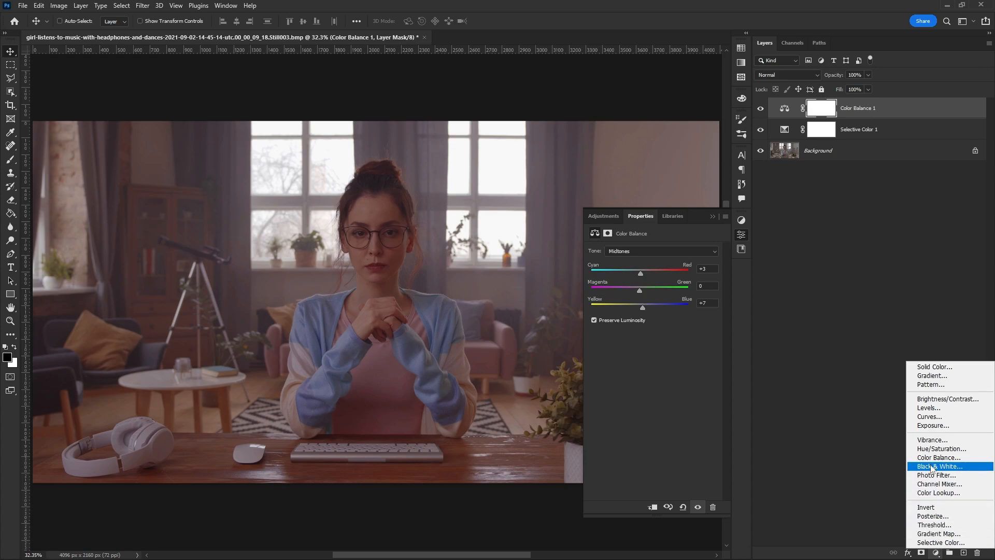
{"action": "left_click", "coordinate": [931, 450]}
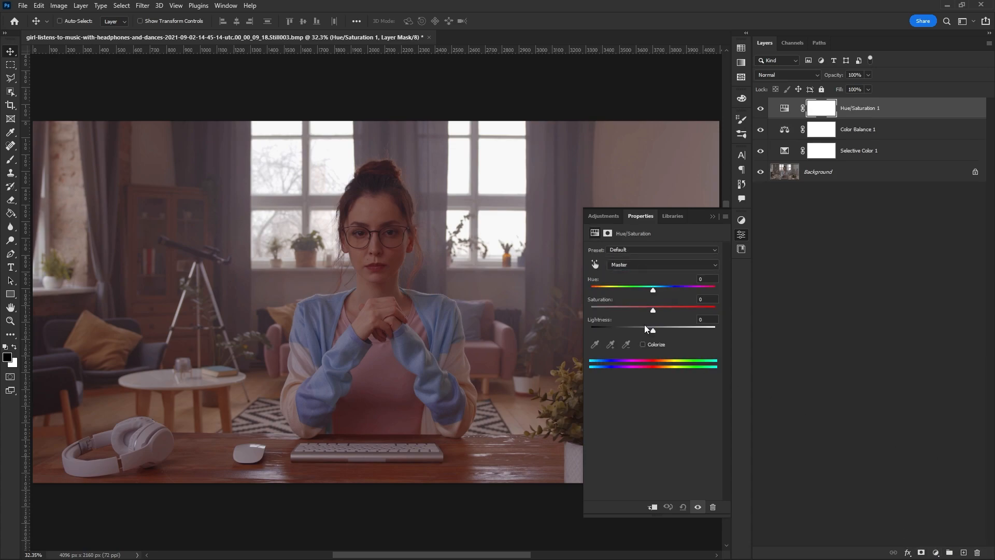
{"action": "left_click", "coordinate": [632, 265]}
{"action": "left_click", "coordinate": [630, 274]}
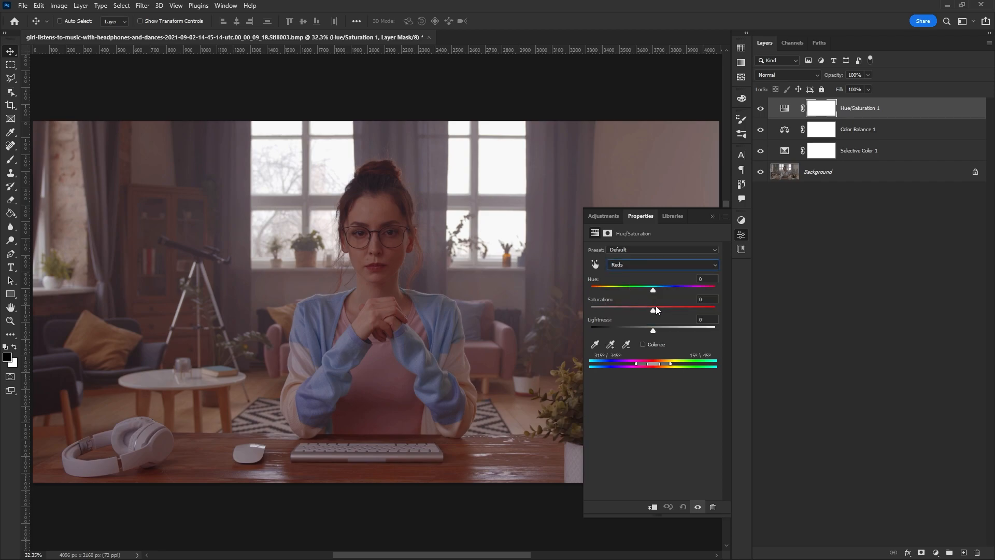
{"action": "left_click_drag", "start_coordinate": [654, 312], "coordinate": [656, 311]}
Go through the Yellows to the Cyans in Hue/Saturation and slightly adjust the saturation of the Cyans
{"action": "left_click", "coordinate": [637, 265]}
{"action": "left_click", "coordinate": [617, 289]}
{"action": "left_click", "coordinate": [644, 269]}
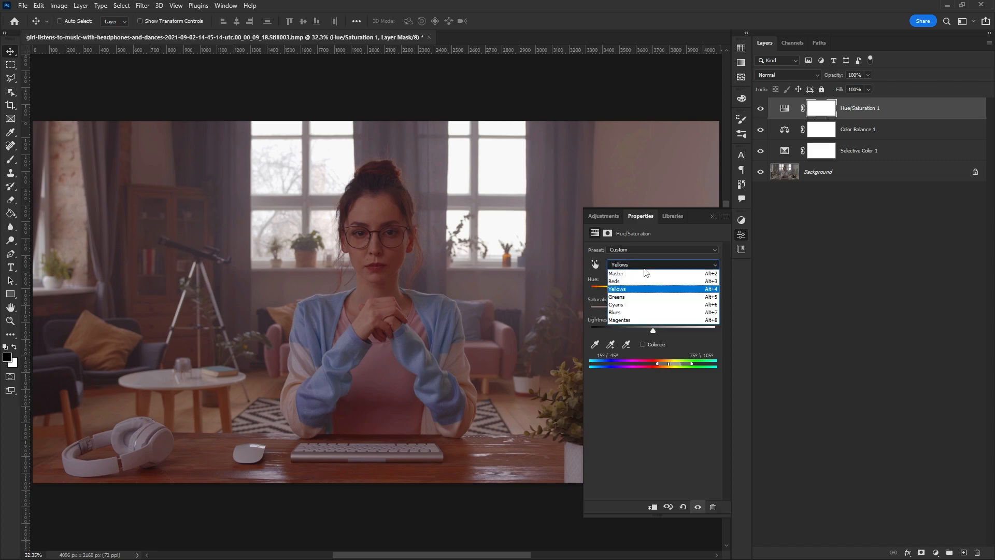
{"action": "left_click", "coordinate": [617, 305]}
{"action": "left_click_drag", "start_coordinate": [653, 310], "coordinate": [657, 314]}
Slightly lower the saturation of the Magentas in Hue/Saturation and collapse the adjustment's settings
{"action": "left_click", "coordinate": [630, 269]}
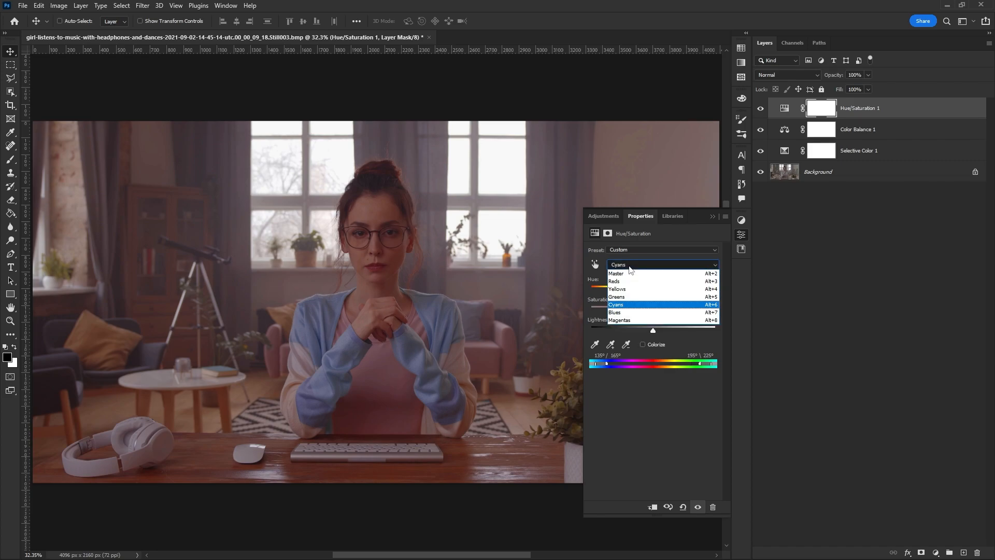
{"action": "left_click", "coordinate": [638, 319]}
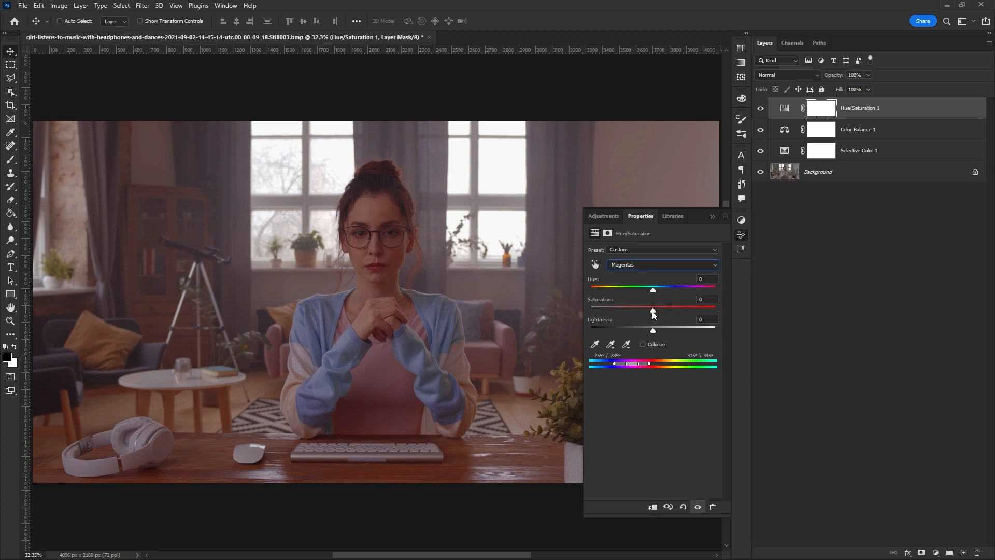
{"action": "left_click_drag", "start_coordinate": [648, 310], "coordinate": [642, 311]}
{"action": "left_click", "coordinate": [712, 216]}
Add an Exposure adjustment layer above Hue/Saturation and set its exposure to +0.22
{"action": "left_click", "coordinate": [936, 553]}
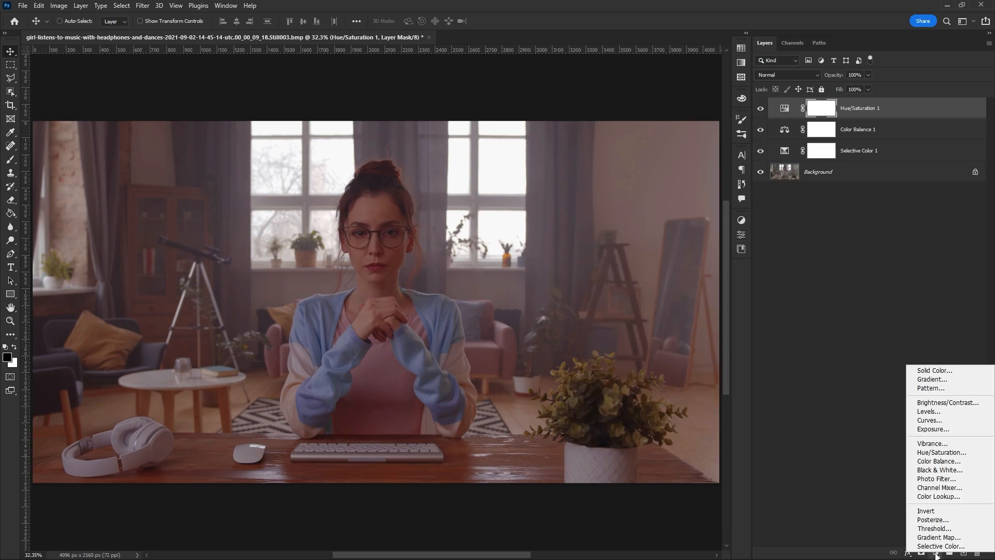
{"action": "left_click", "coordinate": [931, 429]}
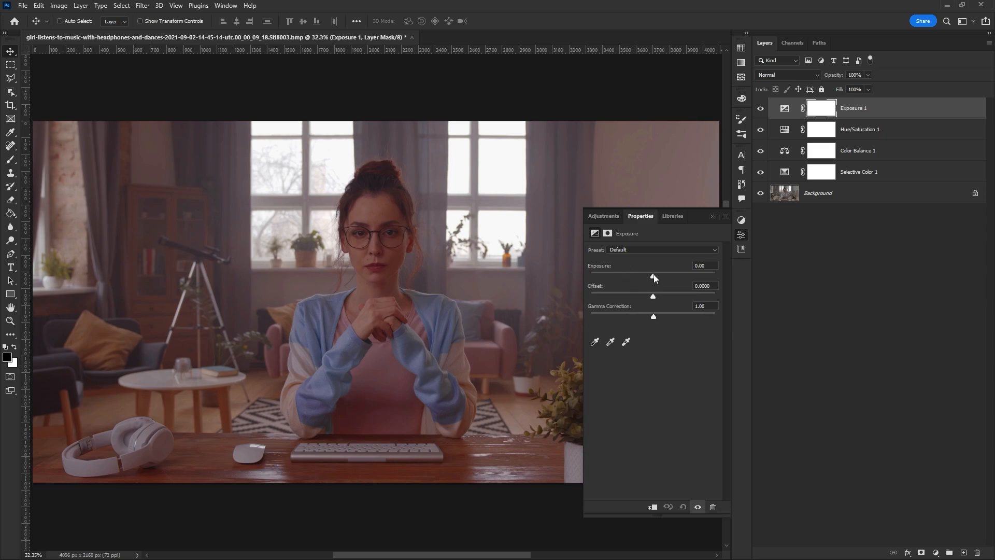
{"action": "left_click_drag", "start_coordinate": [654, 277], "coordinate": [653, 298]}
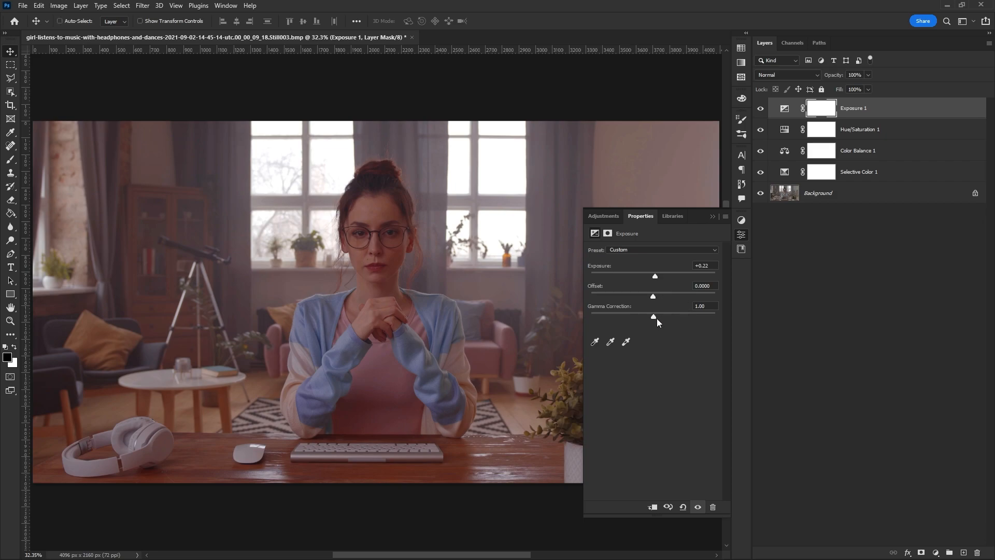
Try a gamma correction of 0.74 in the Exposure adjustment, undo it, and set the exposure to +0.11
{"action": "mouse_move", "coordinate": [653, 316]}
{"action": "left_mouse_down"}
{"action": "mouse_move", "coordinate": [605, 319]}
{"action": "mouse_move", "coordinate": [664, 317]}
{"action": "left_mouse_up"}
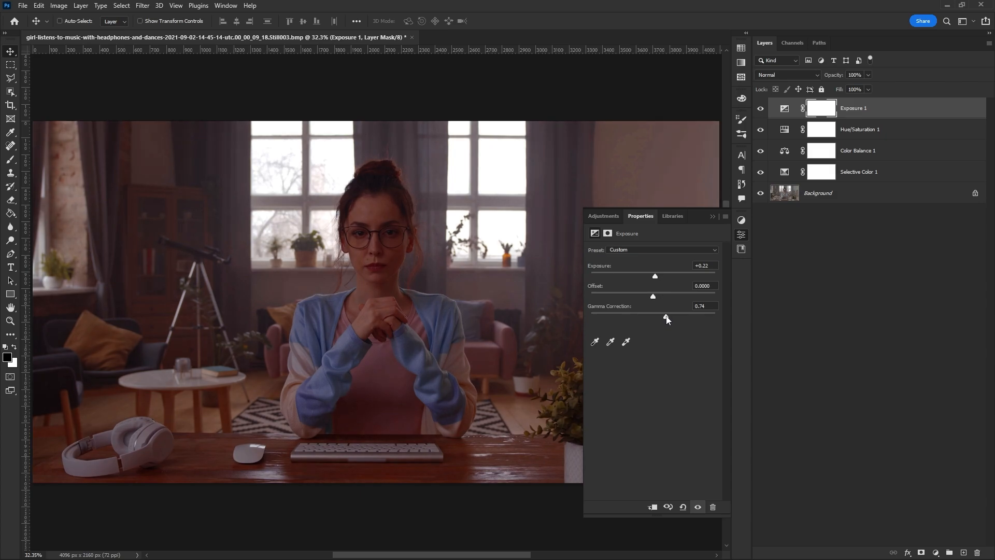
{"action": "key", "text": "ctrl+z"}
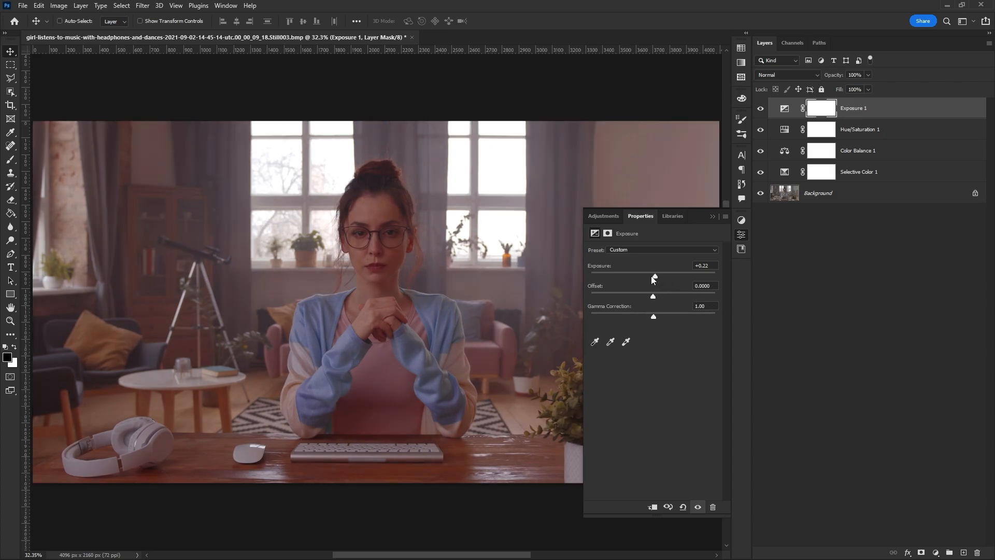
{"action": "left_click_drag", "start_coordinate": [656, 279], "coordinate": [654, 278]}
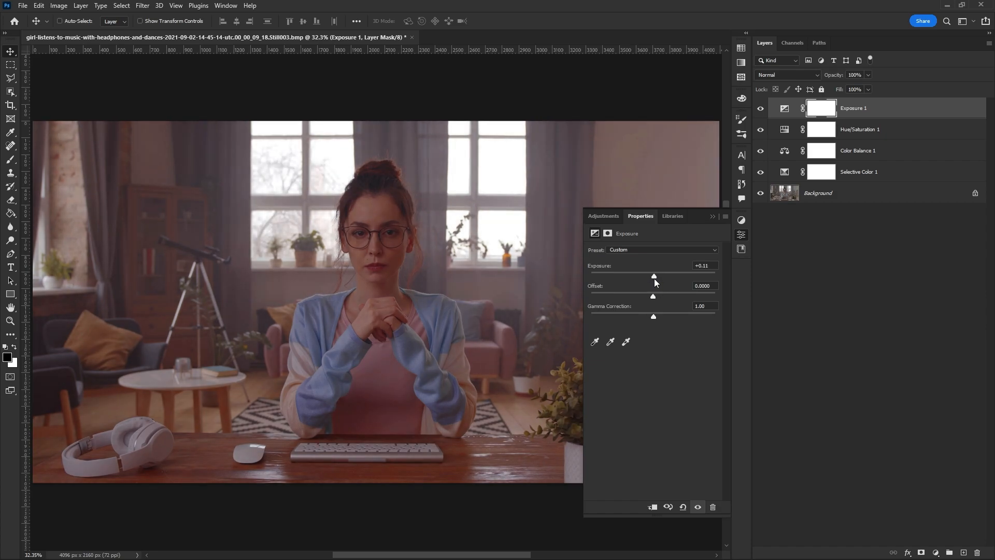
Add a Curves adjustment layer with shadow, midtone and highlight points on the RGB curve, moving the shadow point to input 47, output 34
{"action": "left_click", "coordinate": [935, 551]}
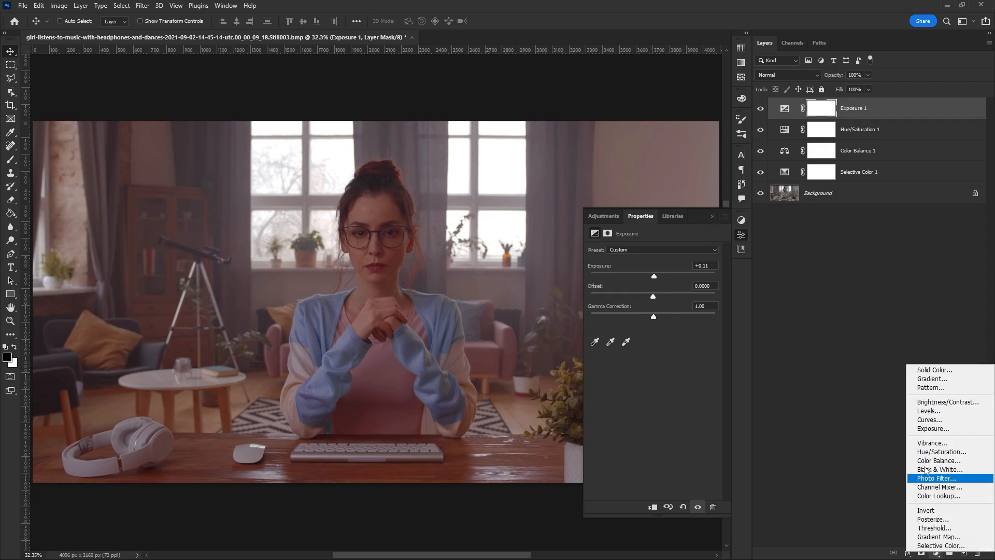
{"action": "left_click", "coordinate": [922, 421]}
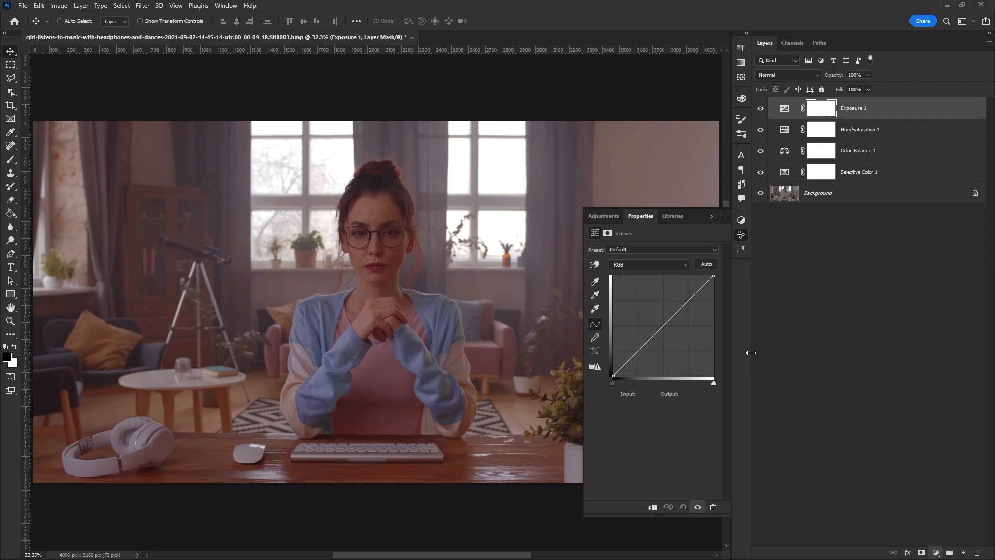
{"action": "left_click", "coordinate": [628, 362]}
{"action": "left_click", "coordinate": [690, 301]}
{"action": "left_click", "coordinate": [650, 339]}
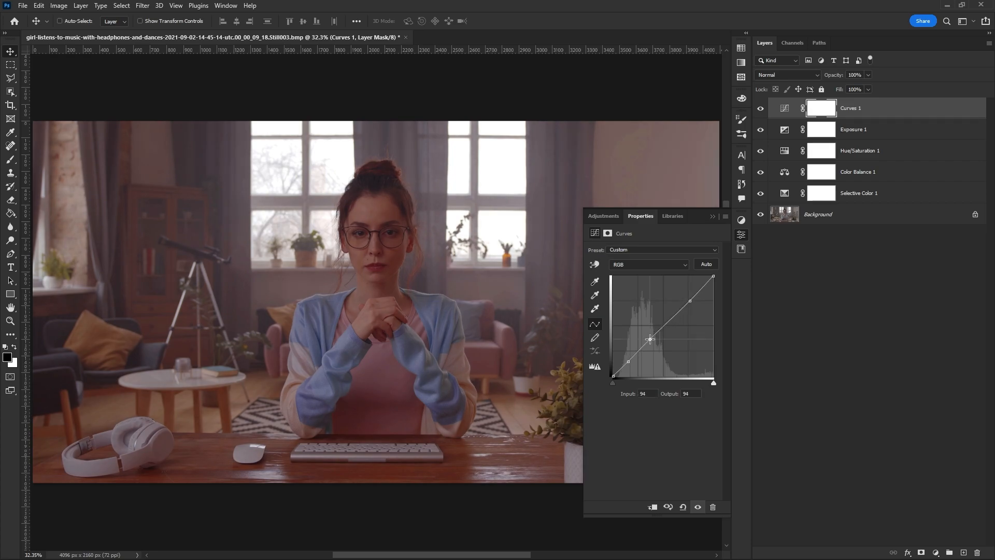
{"action": "left_click", "coordinate": [628, 361]}
{"action": "left_click_drag", "start_coordinate": [629, 362], "coordinate": [632, 362]}
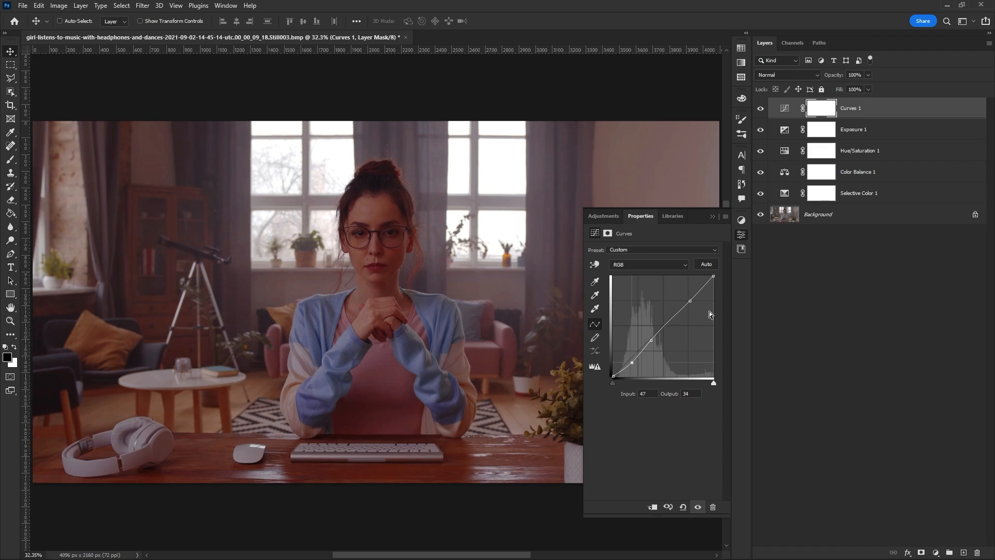
Raise the highlight point on the RGB curve to input 184, output 212
{"action": "left_click", "coordinate": [690, 300]}
{"action": "left_click_drag", "start_coordinate": [689, 300], "coordinate": [685, 293]}
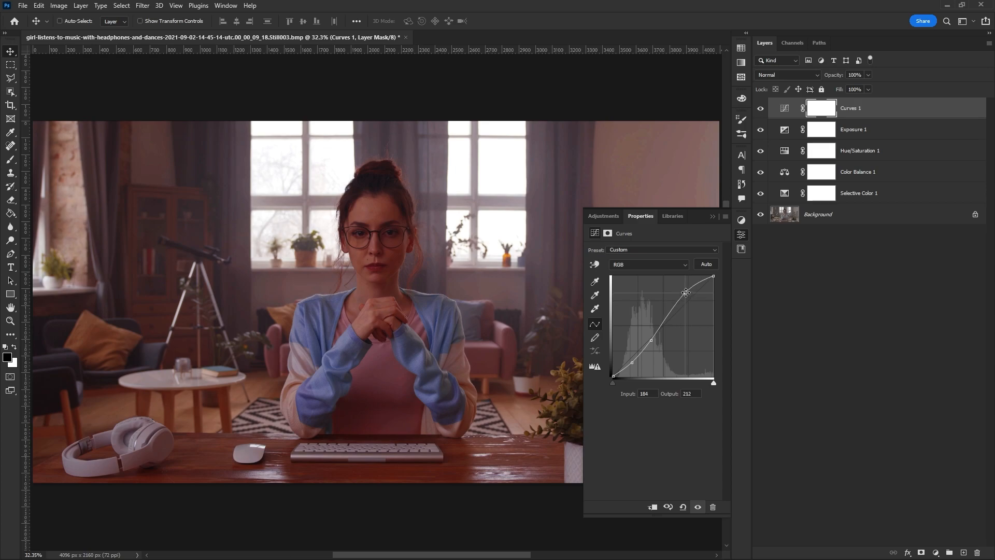
Add a Brightness/Contrast adjustment layer above Curves with brightness 27 and contrast -15, and collapse its settings
{"action": "left_click", "coordinate": [936, 552]}
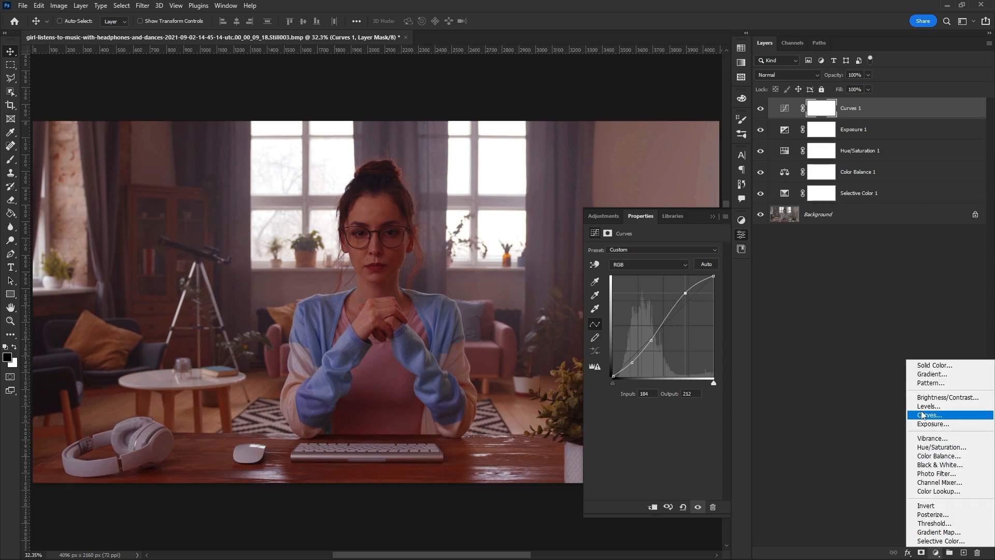
{"action": "left_click", "coordinate": [928, 397]}
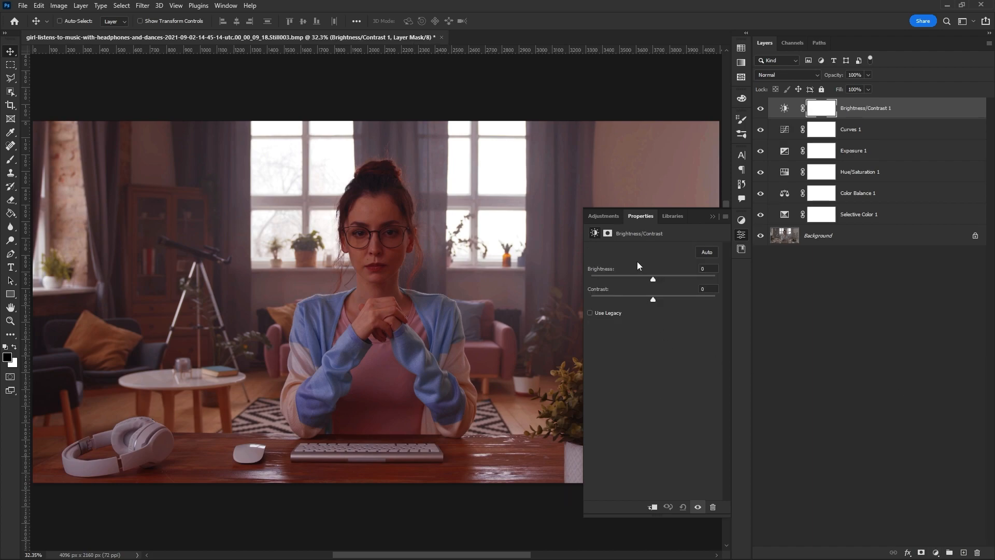
{"action": "left_click_drag", "start_coordinate": [653, 279], "coordinate": [636, 297]}
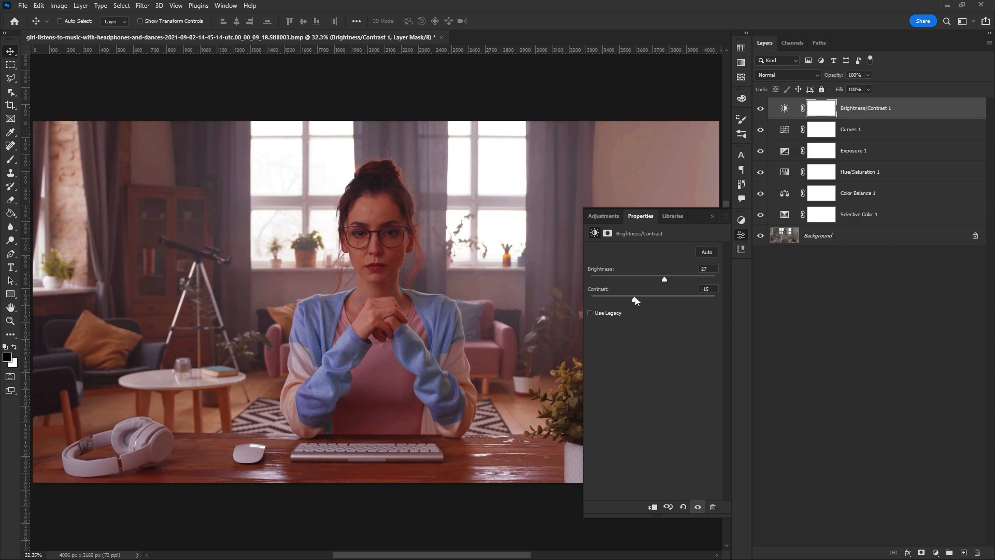
{"action": "left_click", "coordinate": [712, 217]}
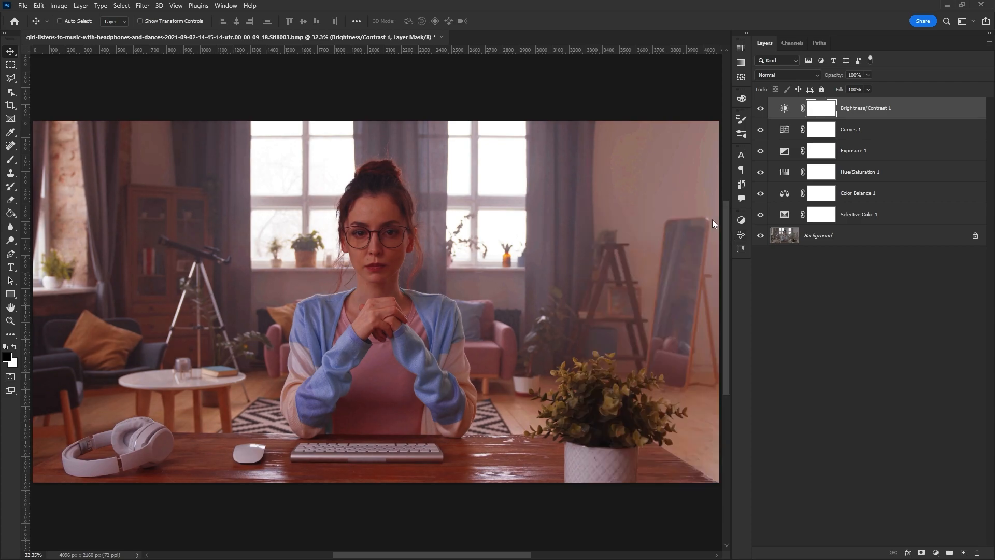
Group all the adjustment layers, toggle the group's visibility to compare the image before and after grading, and ungroup them
{"action": "left_click", "coordinate": [892, 215], "text": "shift"}
{"action": "key", "text": "ctrl+g"}
{"action": "left_click", "coordinate": [759, 105]}
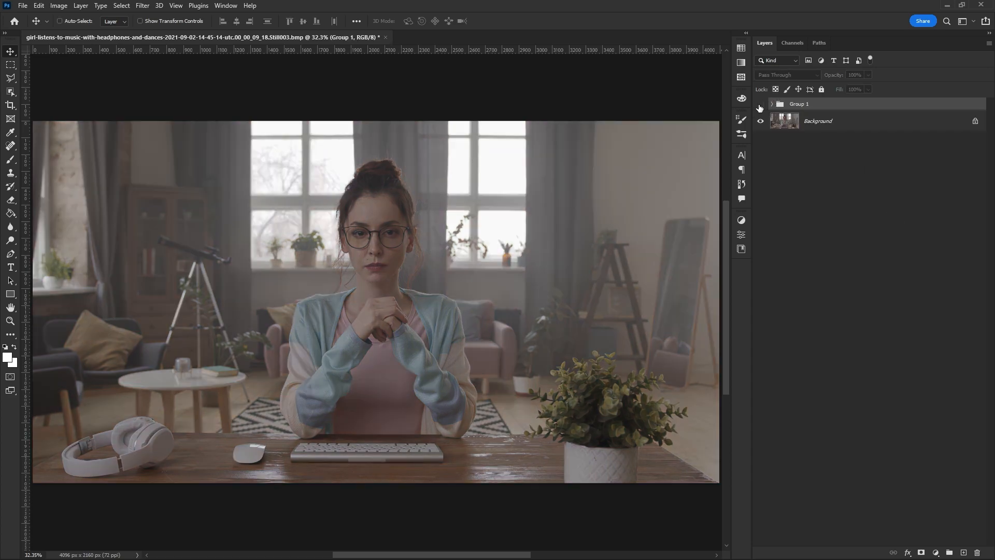
{"action": "left_click", "coordinate": [760, 105]}
{"action": "left_click", "coordinate": [760, 105]}
{"action": "left_click", "coordinate": [760, 105]}
{"action": "key", "text": "ctrl+shift+g"}
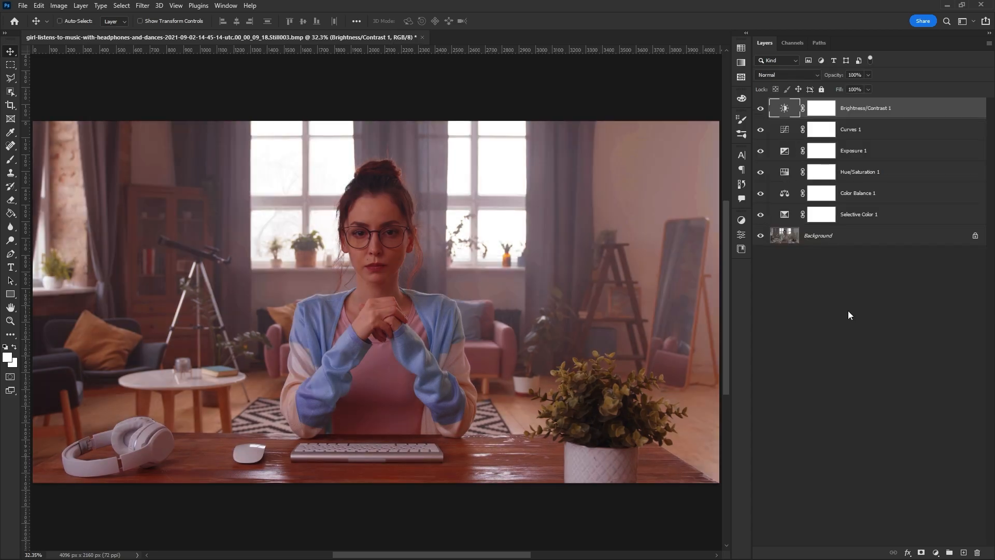
Toggle the visibility of each adjustment layer from Brightness/Contrast down to Selective Color to examine its individual effect
{"action": "left_click", "coordinate": [760, 109]}
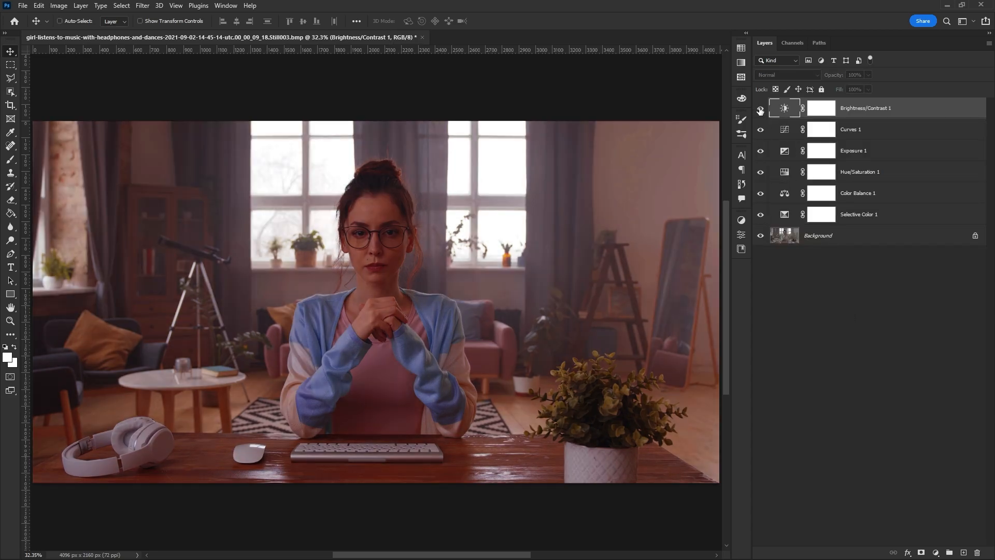
{"action": "left_click", "coordinate": [759, 109]}
{"action": "left_click", "coordinate": [759, 130]}
{"action": "left_click", "coordinate": [760, 129]}
{"action": "left_click", "coordinate": [760, 151]}
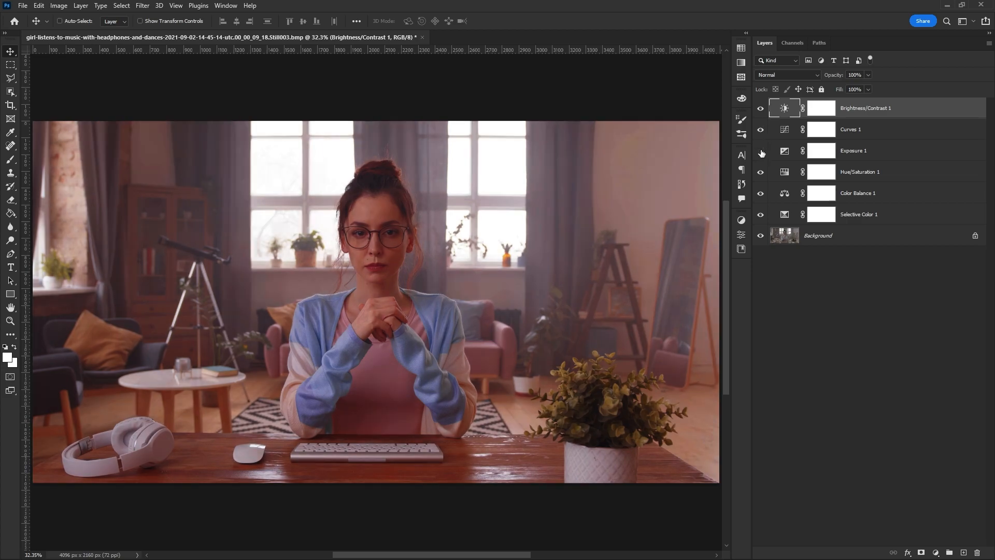
{"action": "left_click", "coordinate": [760, 172]}
{"action": "left_click", "coordinate": [760, 193]}
{"action": "left_click", "coordinate": [760, 214]}
Add a Hue/Saturation adjustment layer at the top of the stack with saturation +100 and collapse its settings
{"action": "left_click", "coordinate": [936, 552]}
{"action": "left_click", "coordinate": [928, 453]}
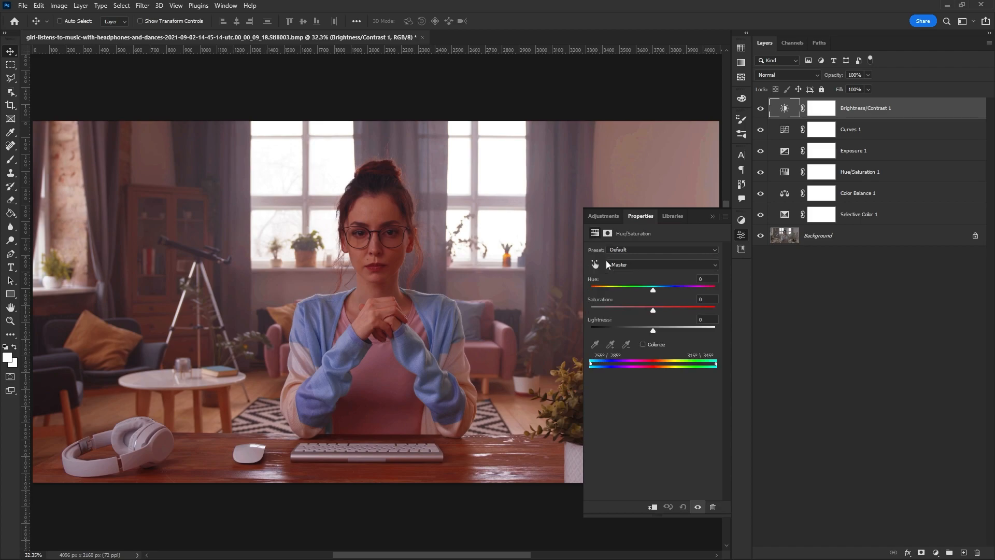
{"action": "left_click_drag", "start_coordinate": [654, 309], "coordinate": [721, 311]}
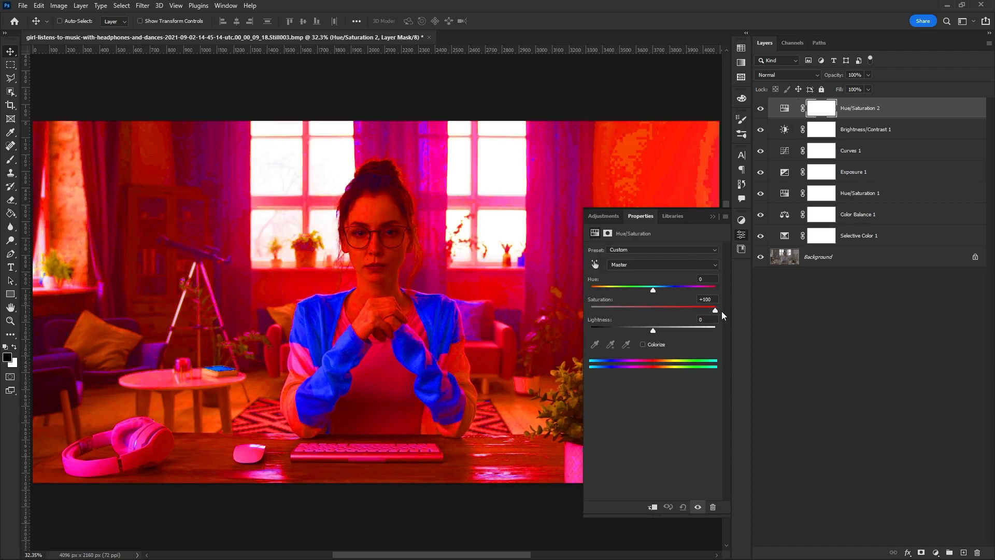
{"action": "left_click", "coordinate": [713, 215]}
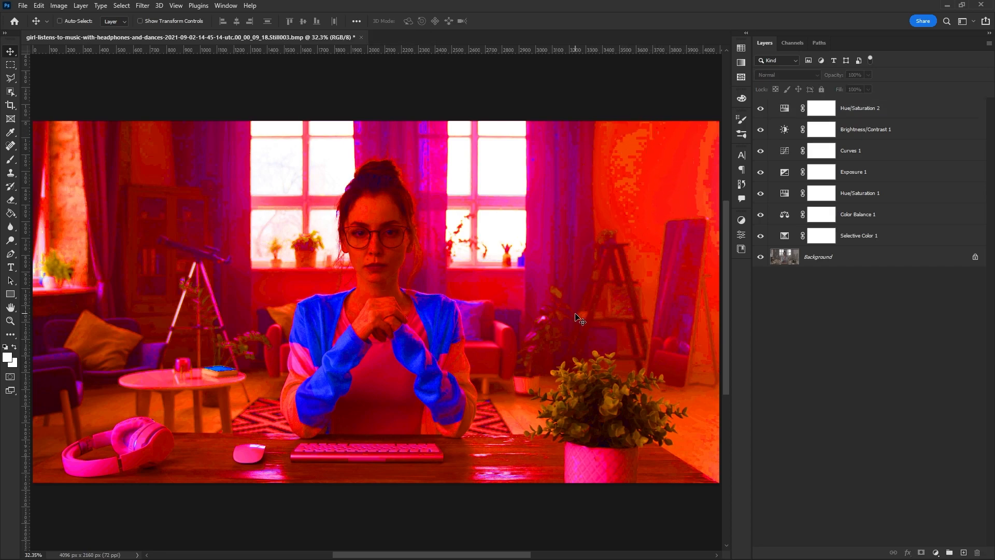
Set the yellow of the Reds to +17% in Selective Color and compare the image with the topmost Hue/Saturation layer hidden and shown
{"action": "double_click", "coordinate": [784, 236]}
{"action": "left_click", "coordinate": [657, 260]}
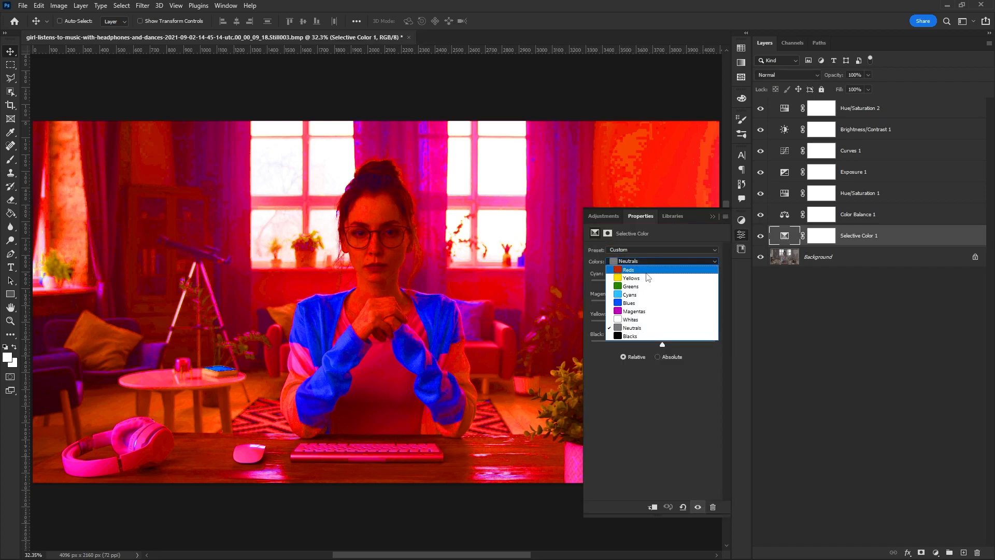
{"action": "left_click", "coordinate": [651, 264]}
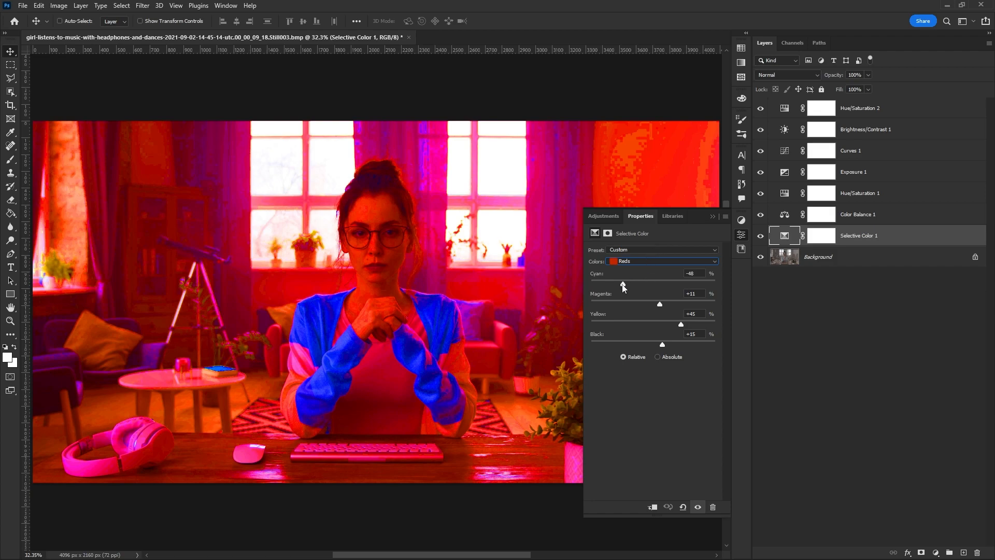
{"action": "left_click_drag", "start_coordinate": [681, 324], "coordinate": [664, 326]}
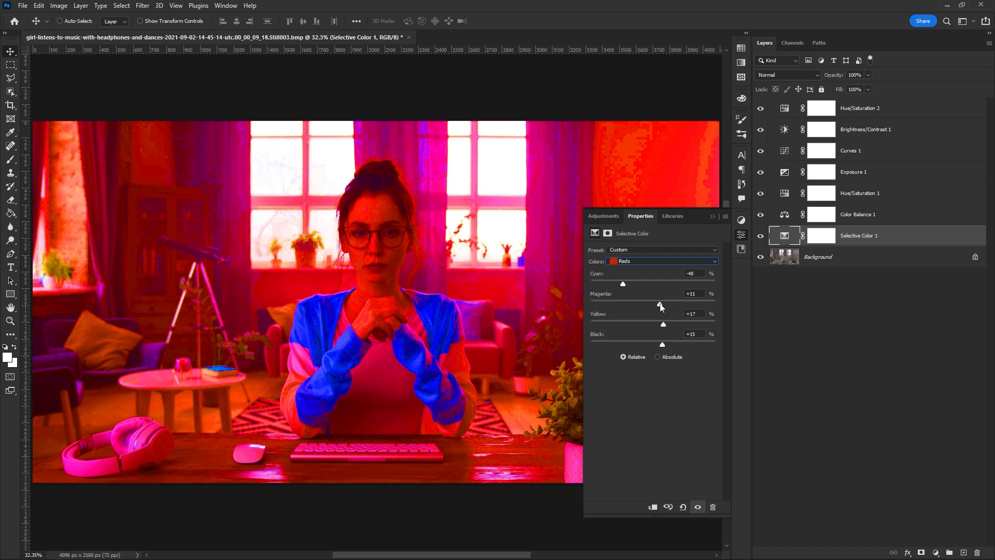
{"action": "left_click", "coordinate": [712, 217]}
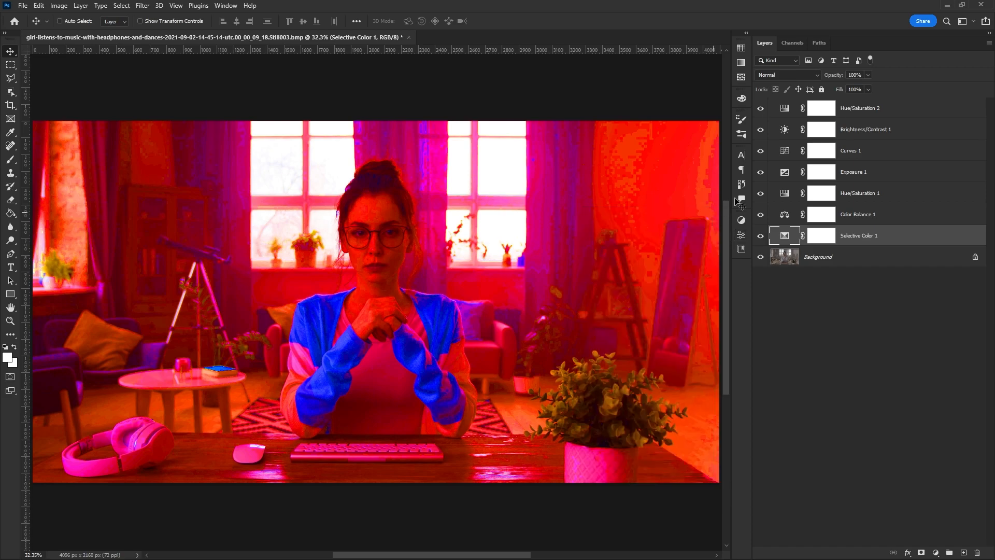
{"action": "left_click", "coordinate": [761, 111]}
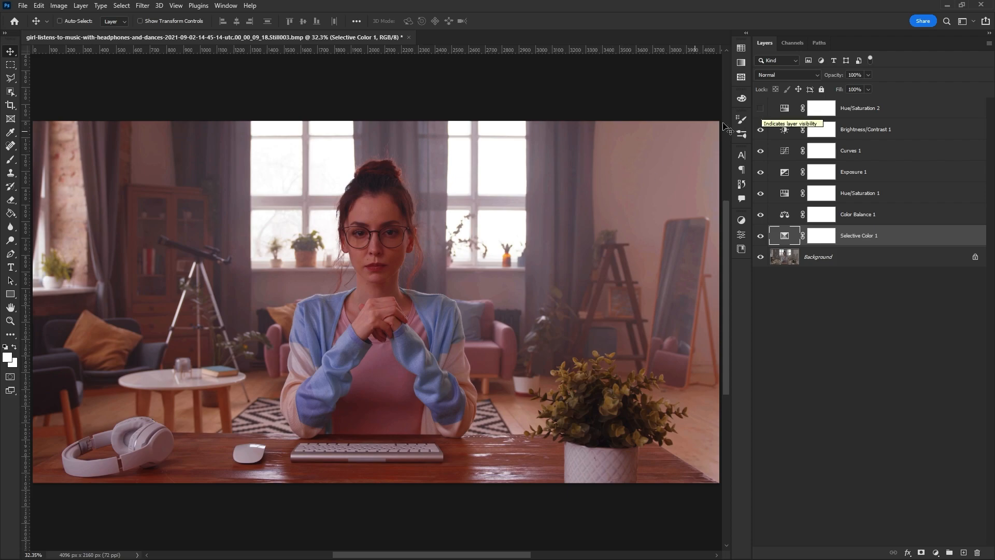
{"action": "left_click", "coordinate": [760, 109]}
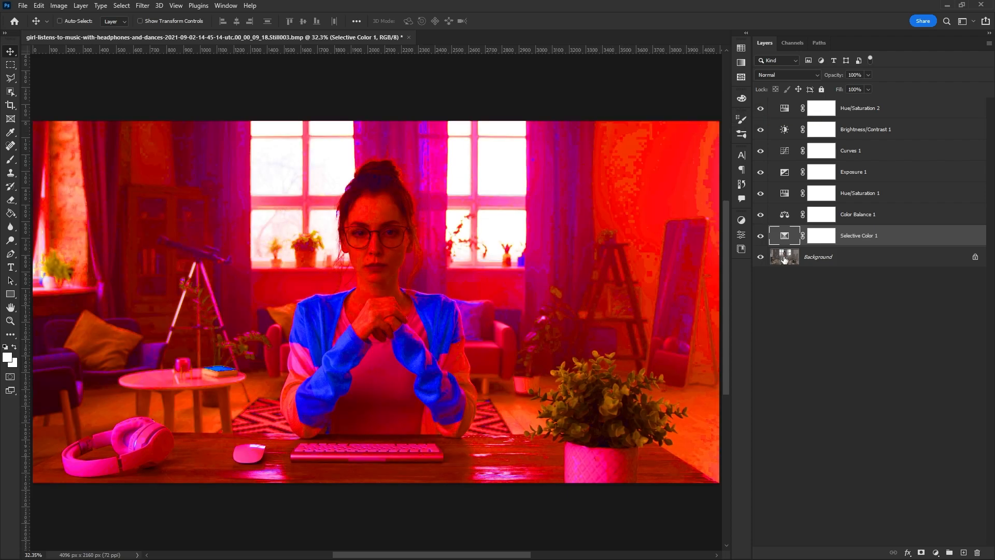
Slightly lower the yellow amount of the Yellows in Selective Color and delete the topmost Hue/Saturation layer
{"action": "left_click", "coordinate": [741, 235]}
{"action": "left_click", "coordinate": [679, 262]}
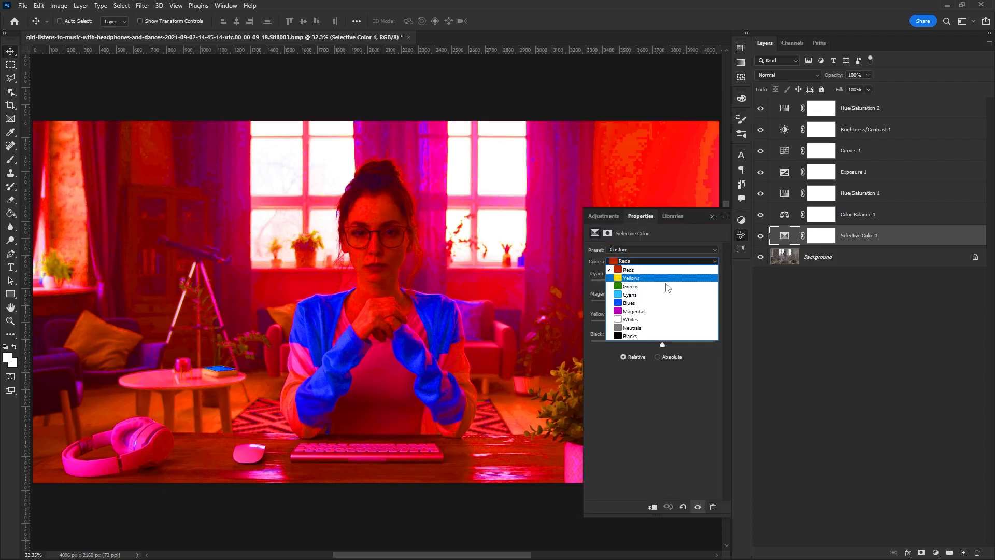
{"action": "left_click", "coordinate": [651, 279]}
{"action": "left_click_drag", "start_coordinate": [684, 324], "coordinate": [674, 325]}
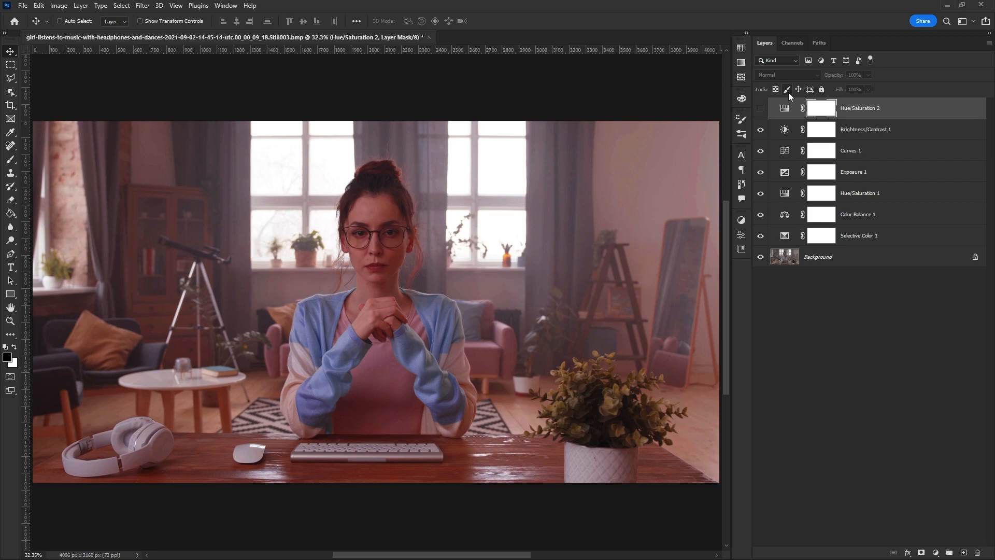
{"action": "key", "text": "Delete"}
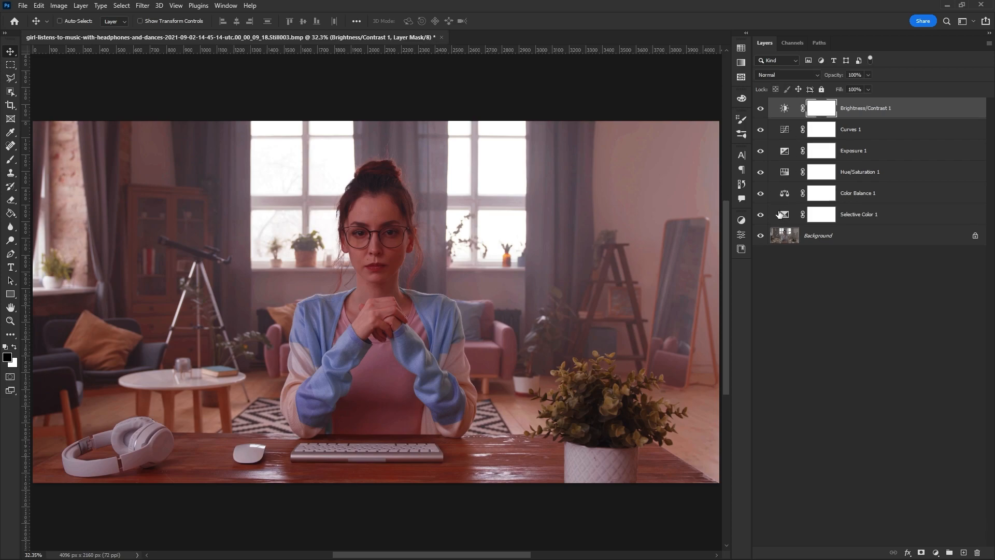
Check the grade with a new topmost Hue/Saturation layer at maximum saturation, then hide and delete that layer
{"action": "left_click", "coordinate": [935, 552]}
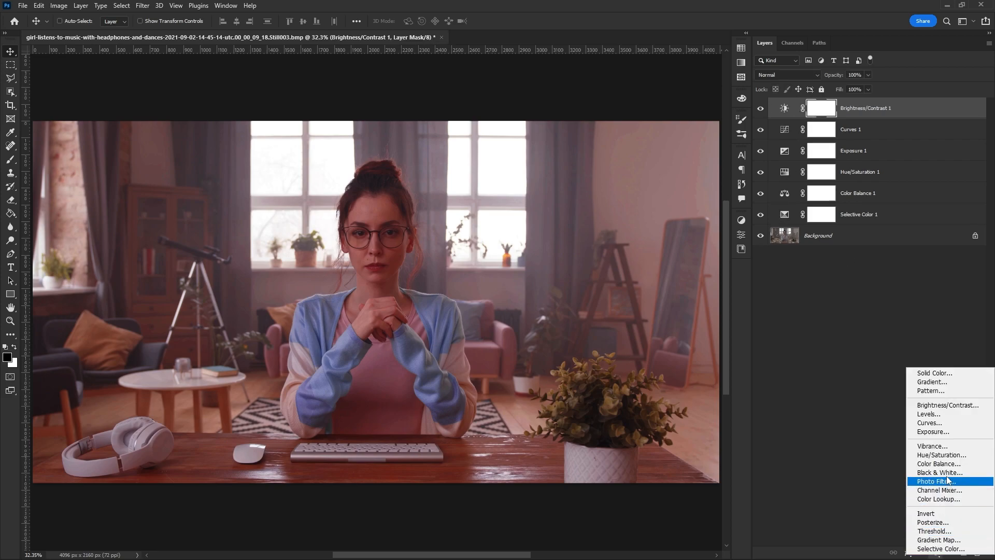
{"action": "left_click", "coordinate": [936, 454]}
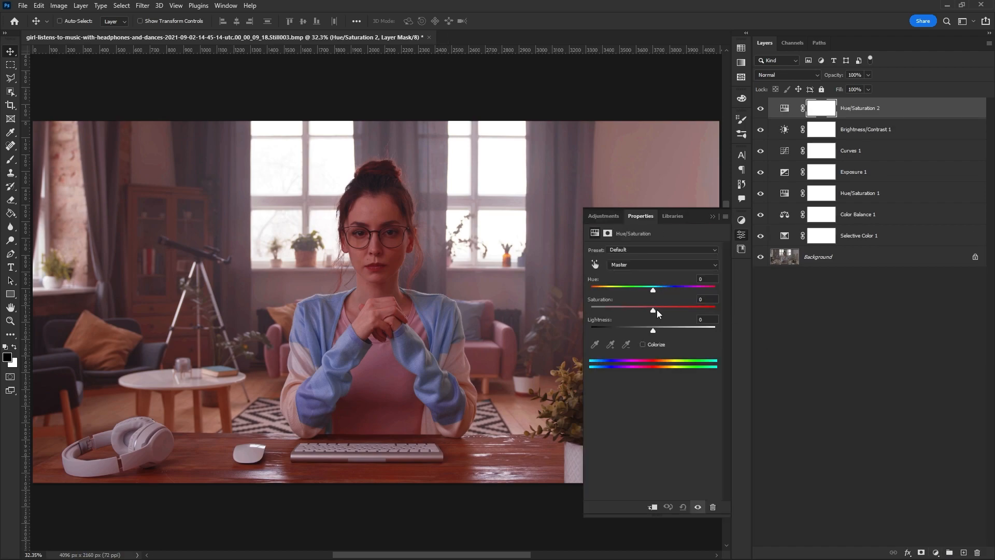
{"action": "left_click_drag", "start_coordinate": [653, 310], "coordinate": [719, 309]}
{"action": "left_click", "coordinate": [712, 216]}
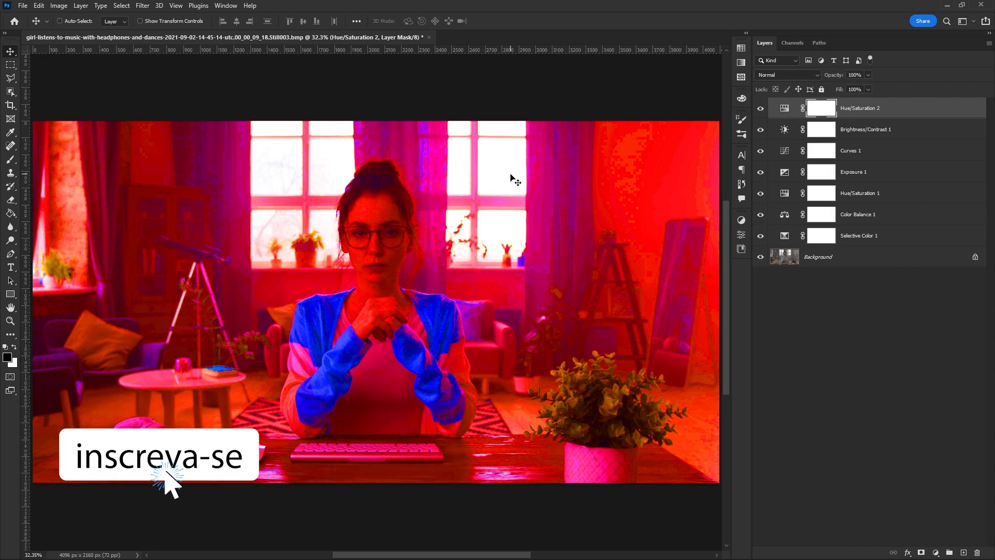
{"action": "left_click", "coordinate": [760, 108]}
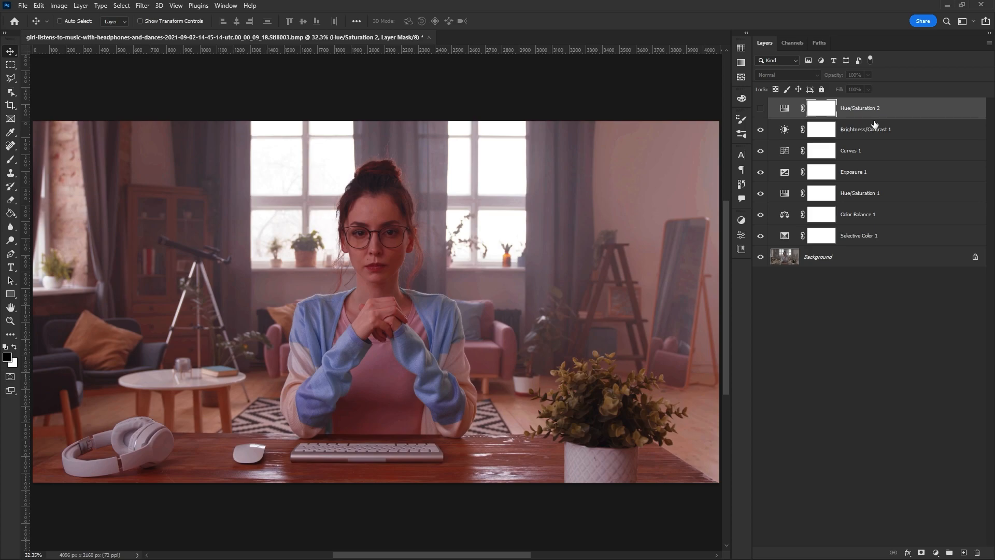
{"action": "key", "text": "Delete"}
{"action": "key", "text": "Delete"}
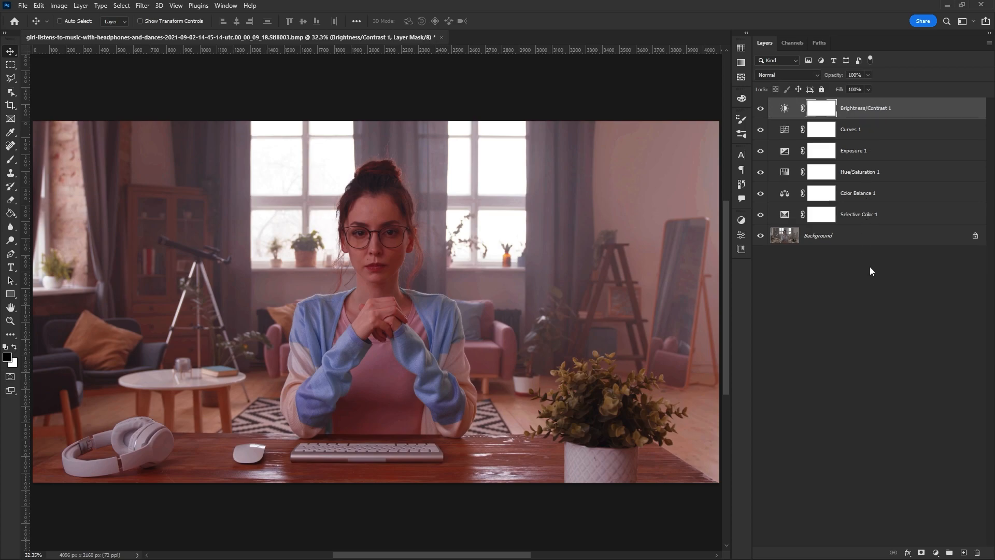
Start exporting the grade as color lookup tables and set the description to 0001
{"action": "left_click", "coordinate": [869, 269]}
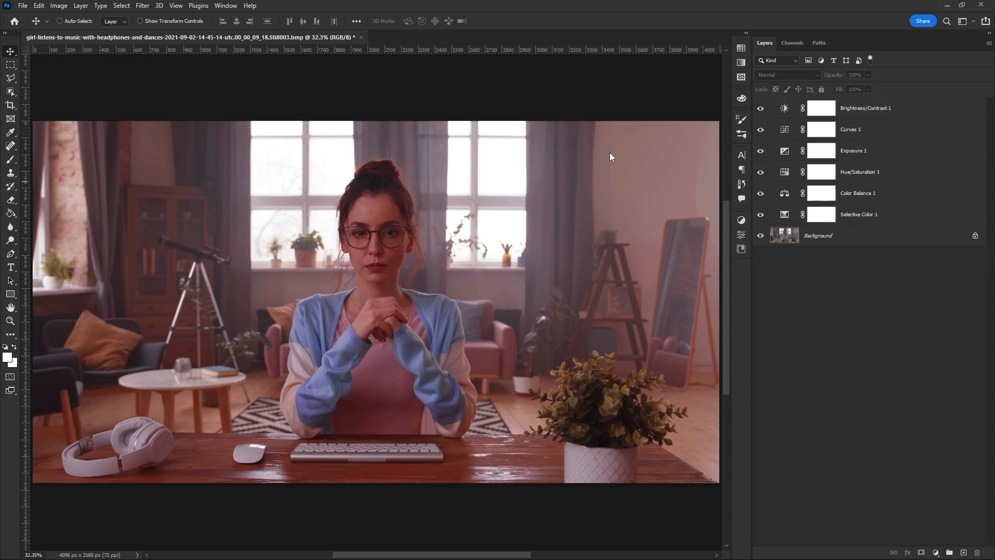
{"action": "left_click", "coordinate": [22, 5]}
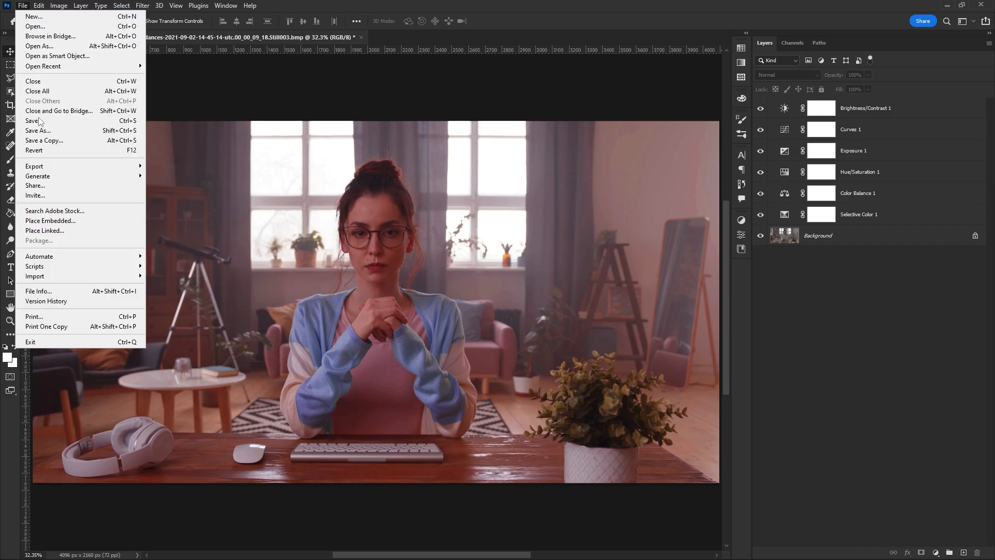
{"action": "mouse_move", "coordinate": [56, 166]}
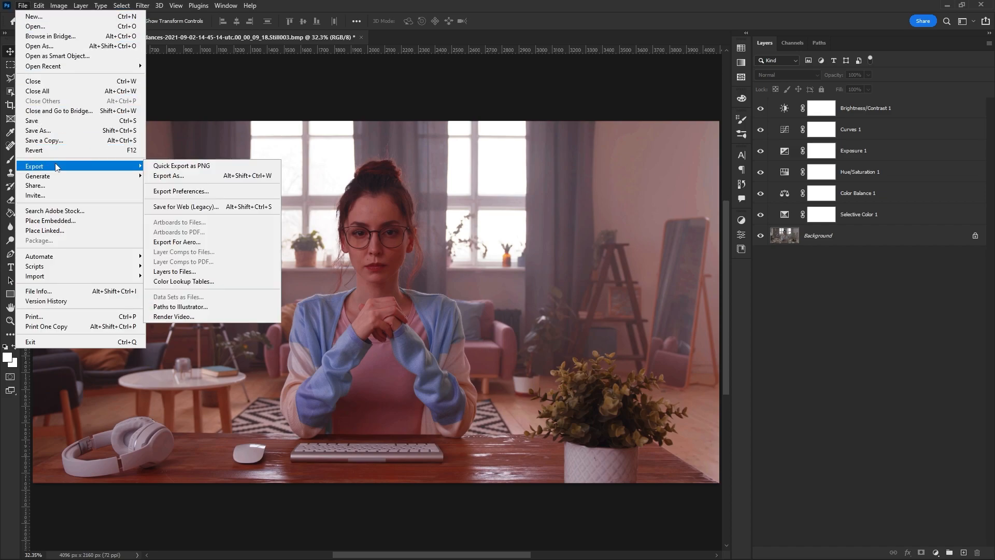
{"action": "left_click", "coordinate": [196, 282]}
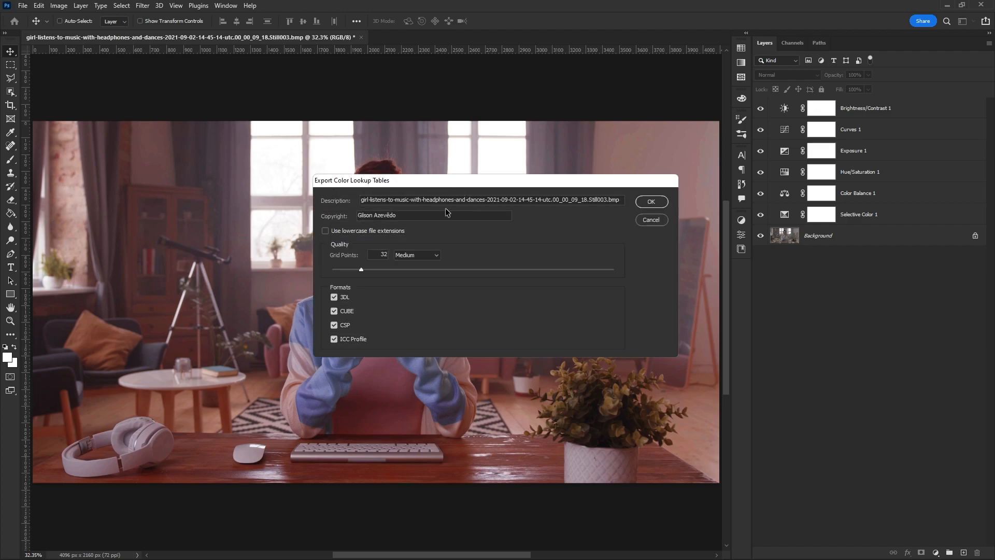
{"action": "double_click", "coordinate": [447, 200]}
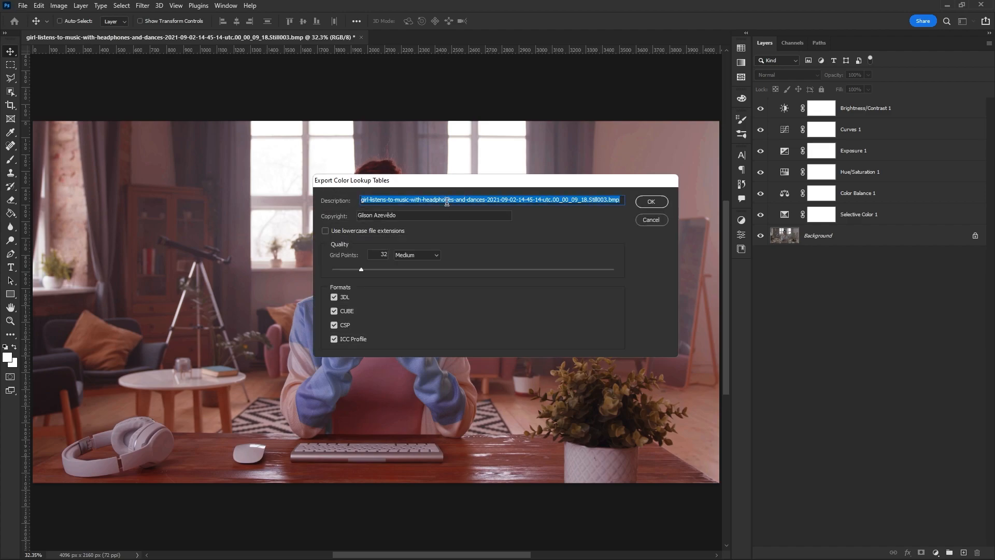
{"action": "type", "text": "0001"}
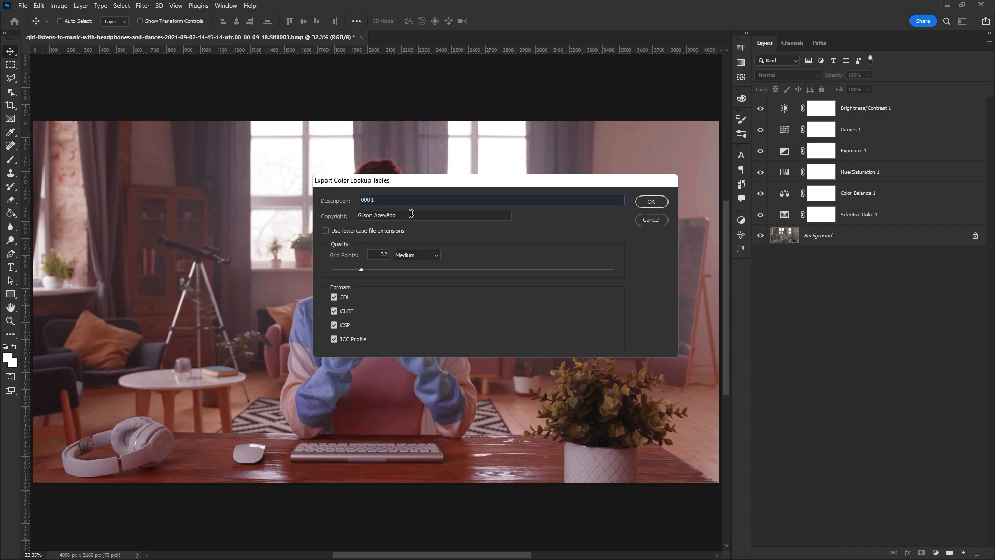
Review the quality options, keep Medium with 32 grid points and the 3DL, CUBE, CSP and ICC Profile formats, and confirm the export settings
{"action": "left_click", "coordinate": [428, 255]}
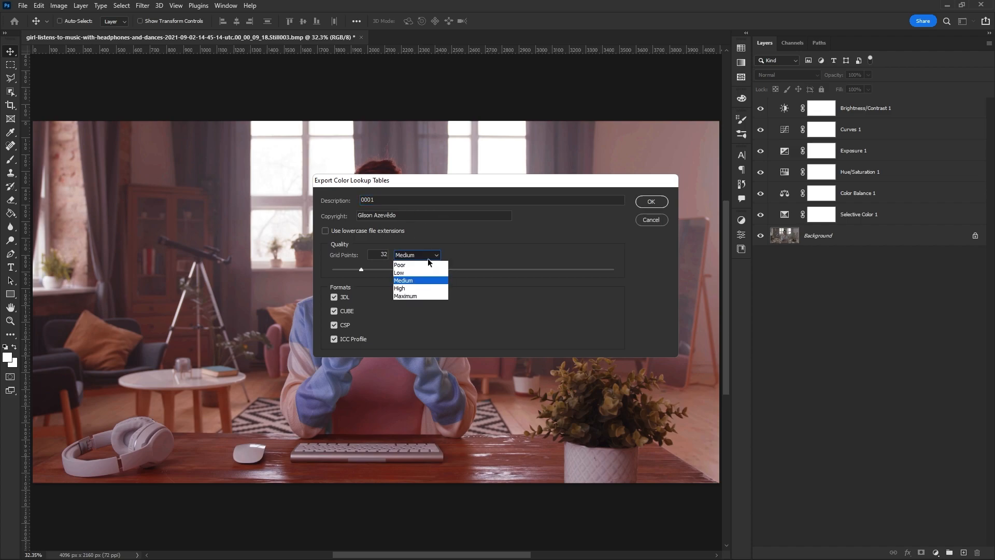
{"action": "left_click", "coordinate": [428, 254]}
{"action": "left_click", "coordinate": [427, 256]}
{"action": "left_click", "coordinate": [424, 254]}
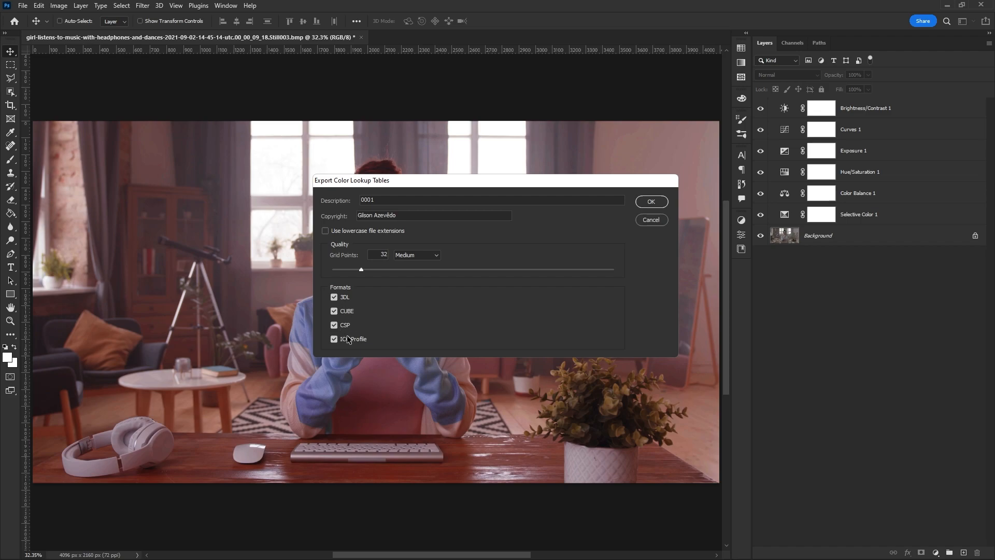
{"action": "left_click", "coordinate": [654, 206]}
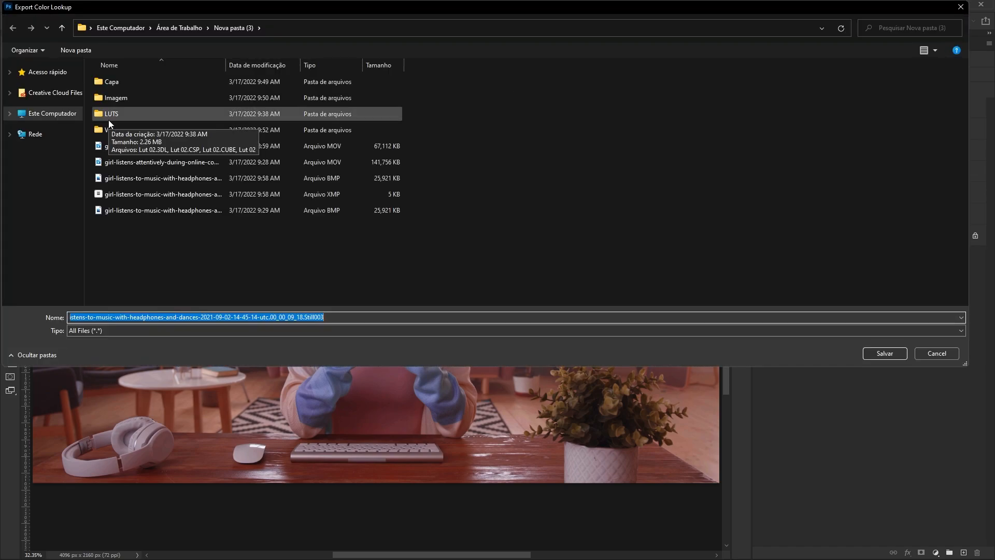
Save the exported color lookup tables in the LUTS folder under the name TUTORIAL
{"action": "double_click", "coordinate": [114, 115]}
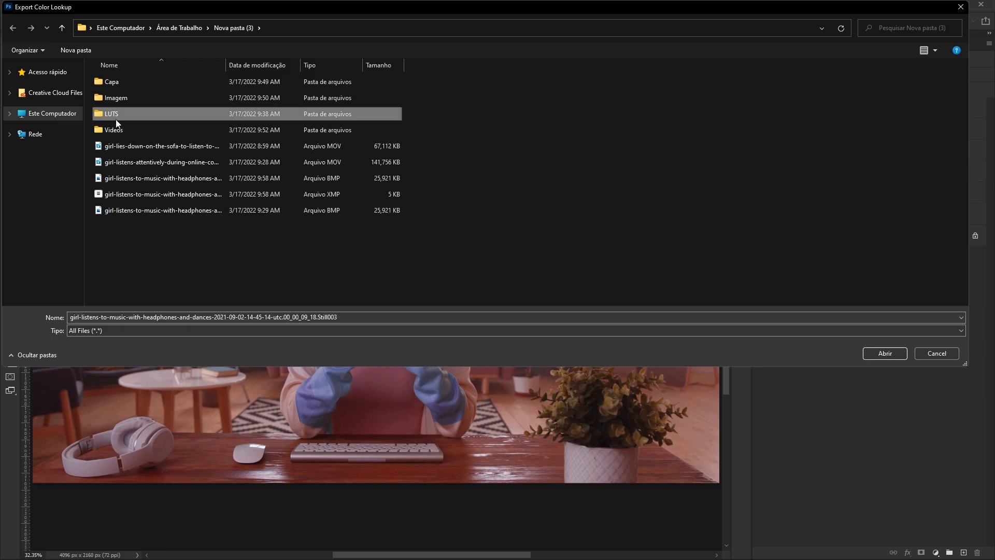
{"action": "left_click", "coordinate": [197, 318]}
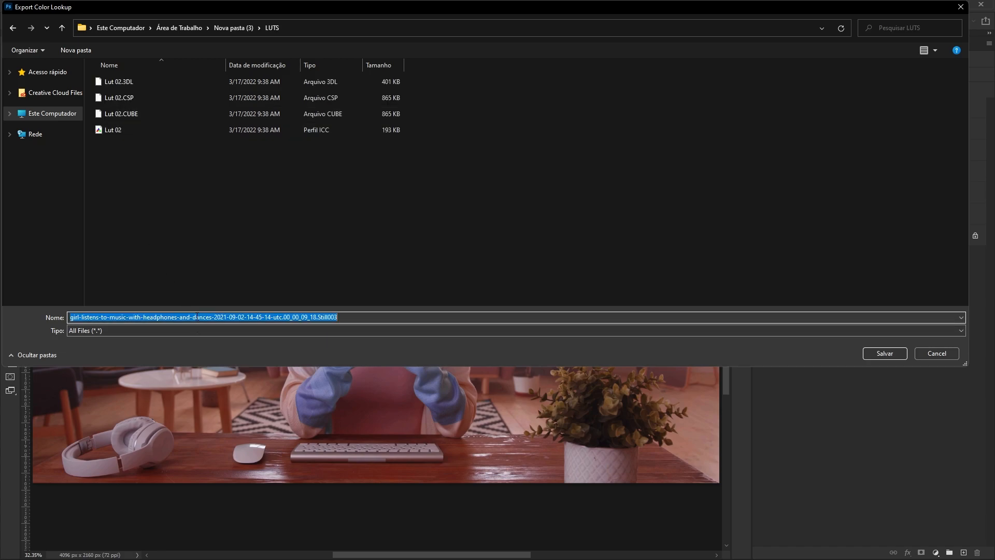
{"action": "type", "text": "TUTORIAL"}
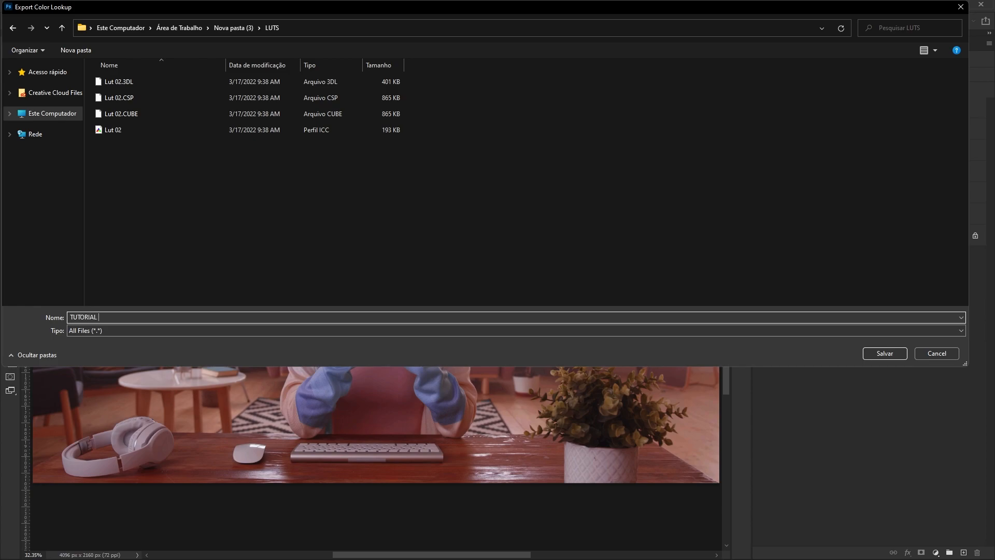
{"action": "key", "text": "Return"}
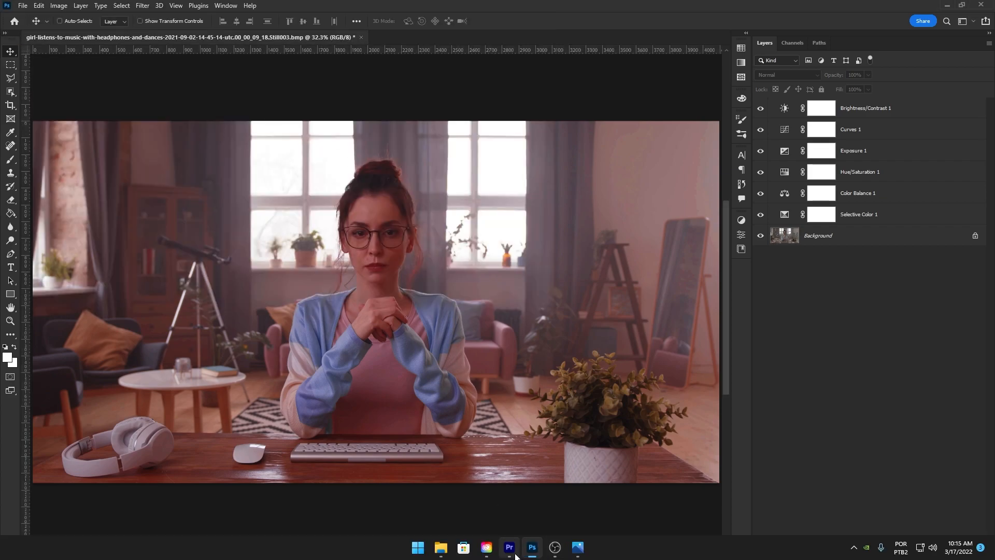
Switch to Premiere Pro and widen the area that lists the project items
{"action": "left_click", "coordinate": [513, 553]}
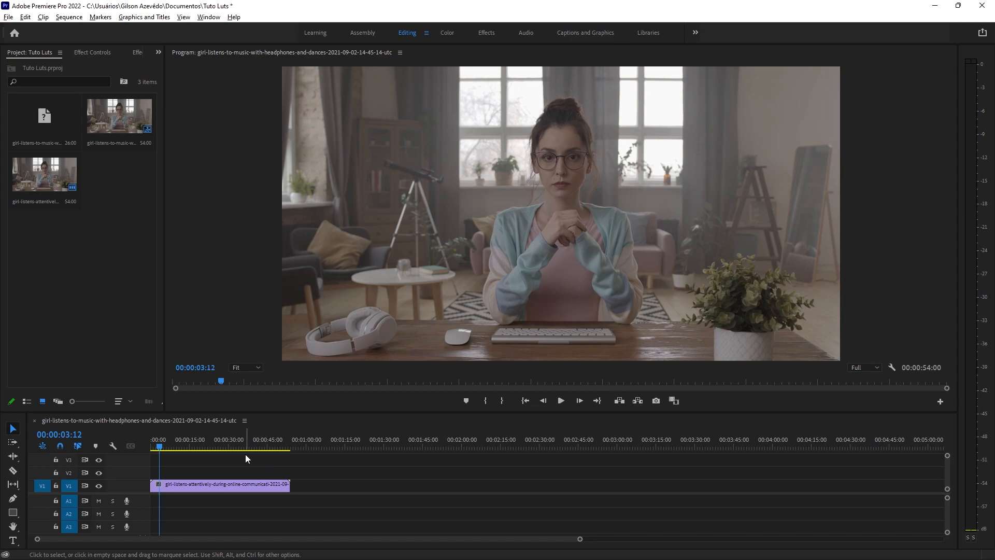
{"action": "left_click_drag", "start_coordinate": [165, 369], "coordinate": [230, 373]}
{"action": "left_click", "coordinate": [196, 400]}
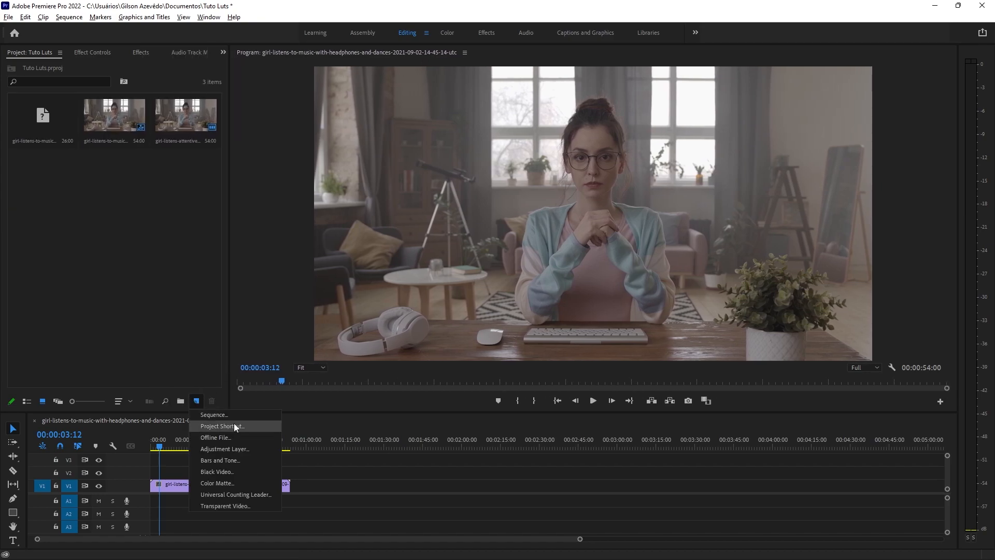
{"action": "left_click", "coordinate": [180, 401]}
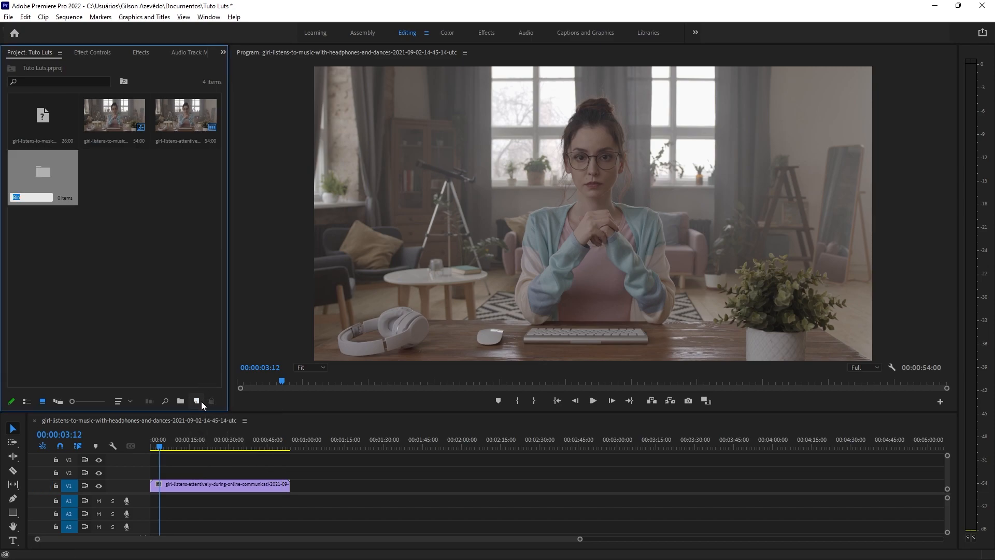
{"action": "left_click", "coordinate": [196, 400]}
{"action": "left_click", "coordinate": [234, 449]}
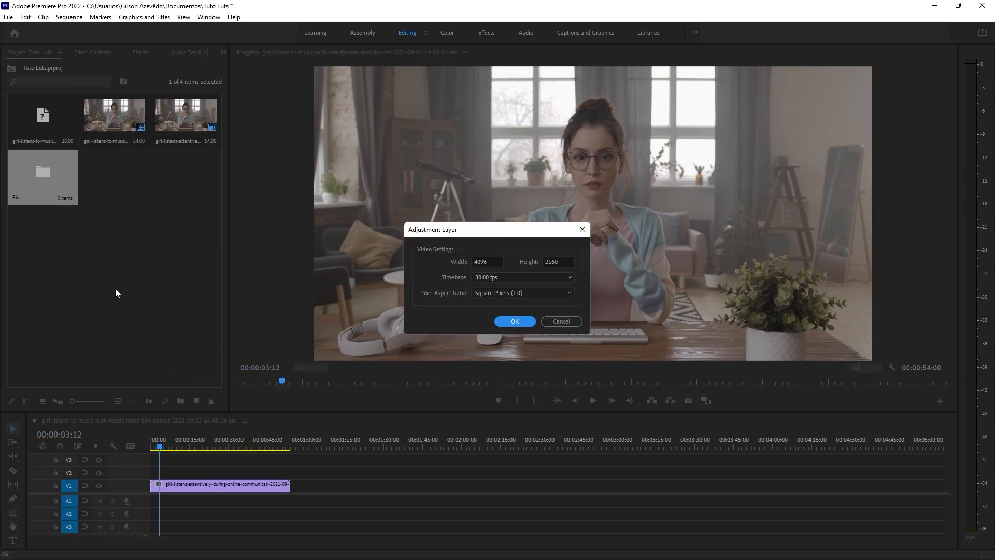
{"action": "left_click", "coordinate": [507, 322]}
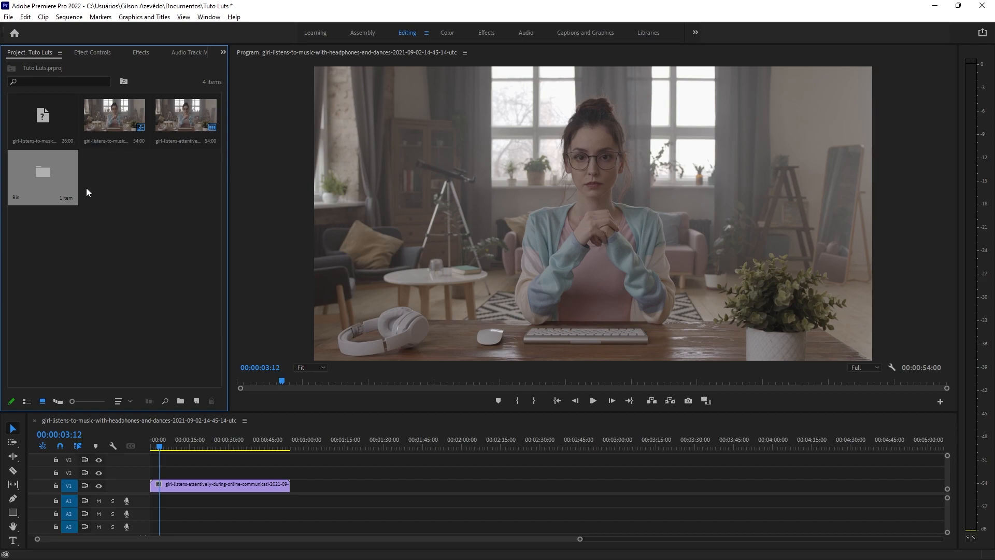
{"action": "double_click", "coordinate": [46, 178]}
{"action": "left_click_drag", "start_coordinate": [56, 135], "coordinate": [157, 475]}
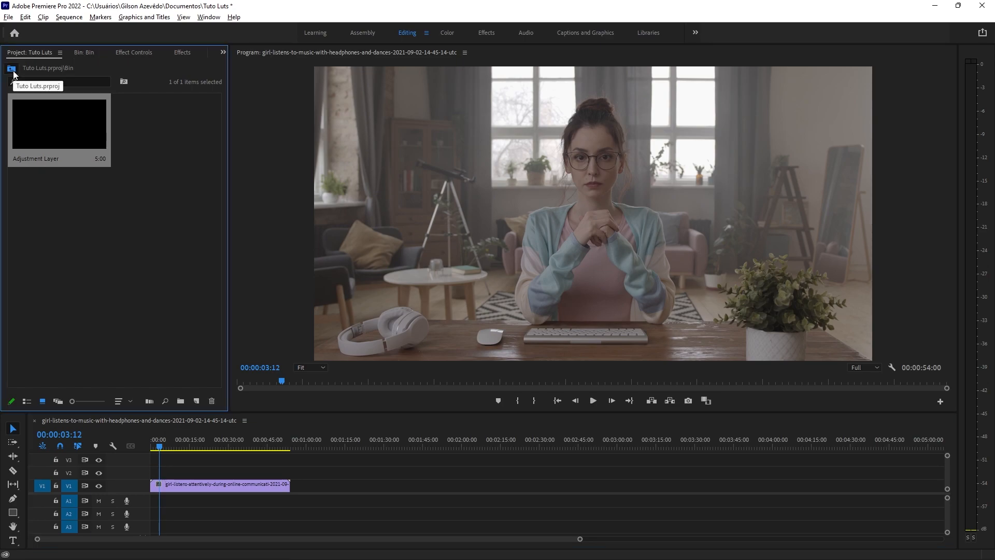
{"action": "left_click", "coordinate": [13, 69]}
{"action": "left_click", "coordinate": [56, 180]}
{"action": "key", "text": "Delete"}
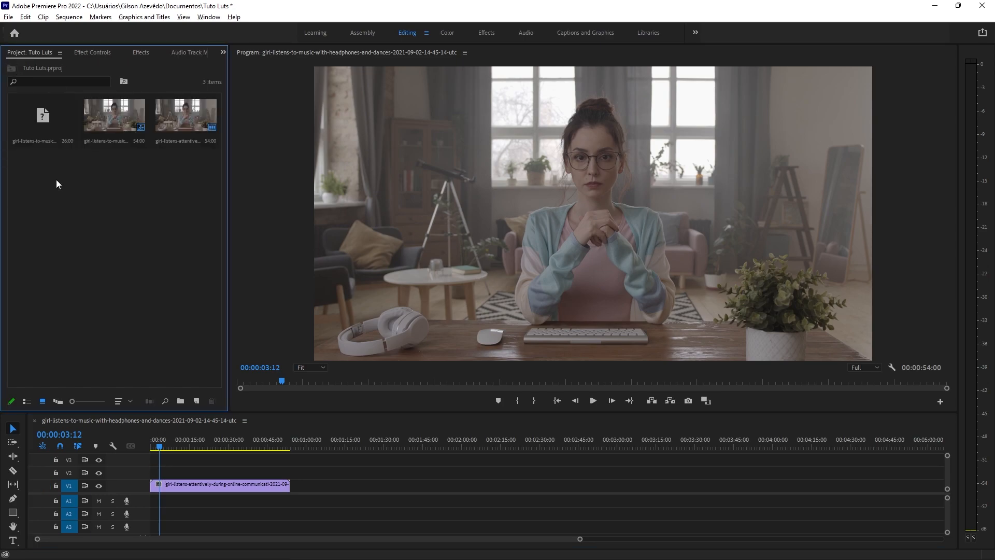
Create an adjustment layer with the default video settings and place it on V2 above the clip, spanning the clip's full length
{"action": "left_click", "coordinate": [196, 400]}
{"action": "left_click", "coordinate": [236, 450]}
{"action": "left_click", "coordinate": [518, 323]}
{"action": "left_click_drag", "start_coordinate": [75, 199], "coordinate": [289, 473]}
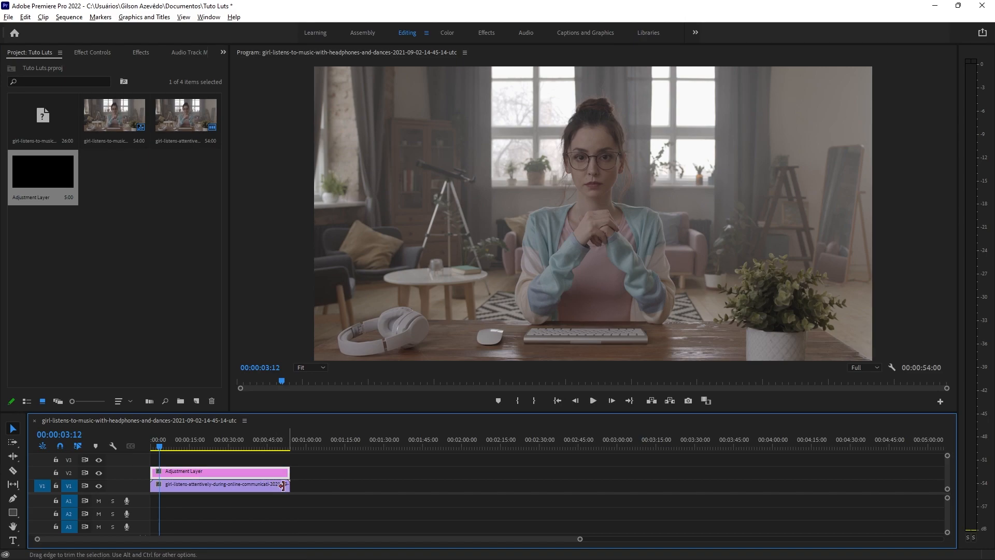
In the Color workspace, load TUTORIAL.3DL from the LUTS folder as the adjustment layer's Creative look, keeping the intensity at 100
{"action": "left_click", "coordinate": [447, 33]}
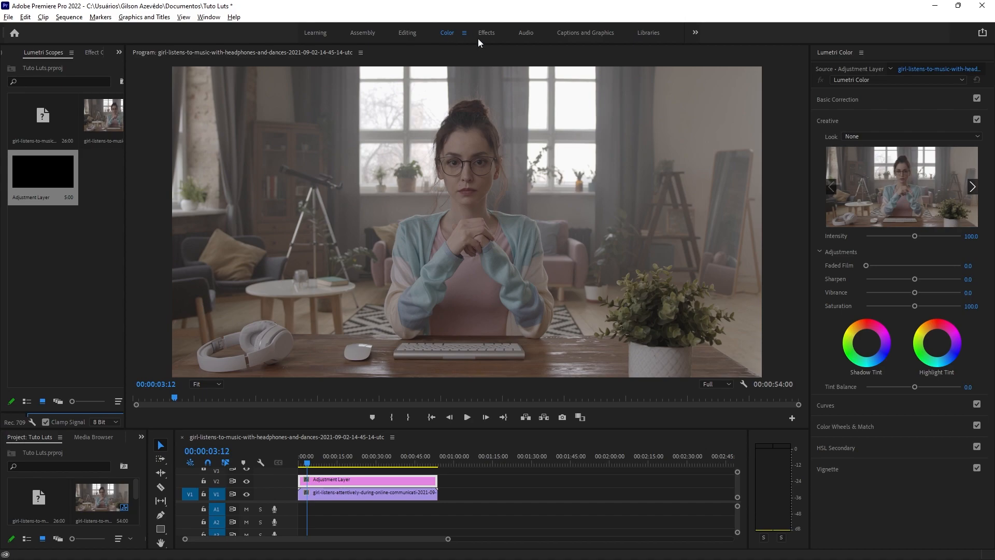
{"action": "left_click", "coordinate": [857, 123]}
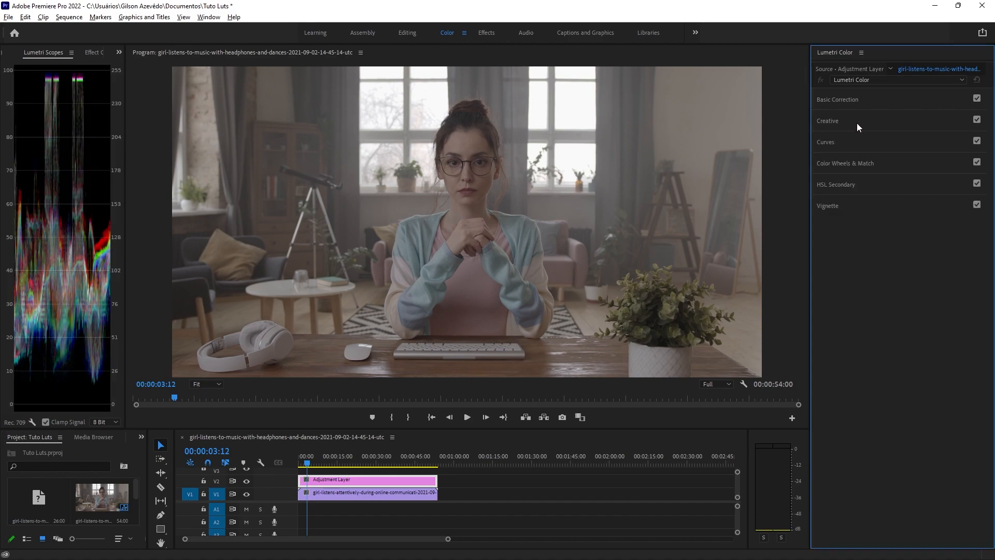
{"action": "left_click", "coordinate": [827, 122]}
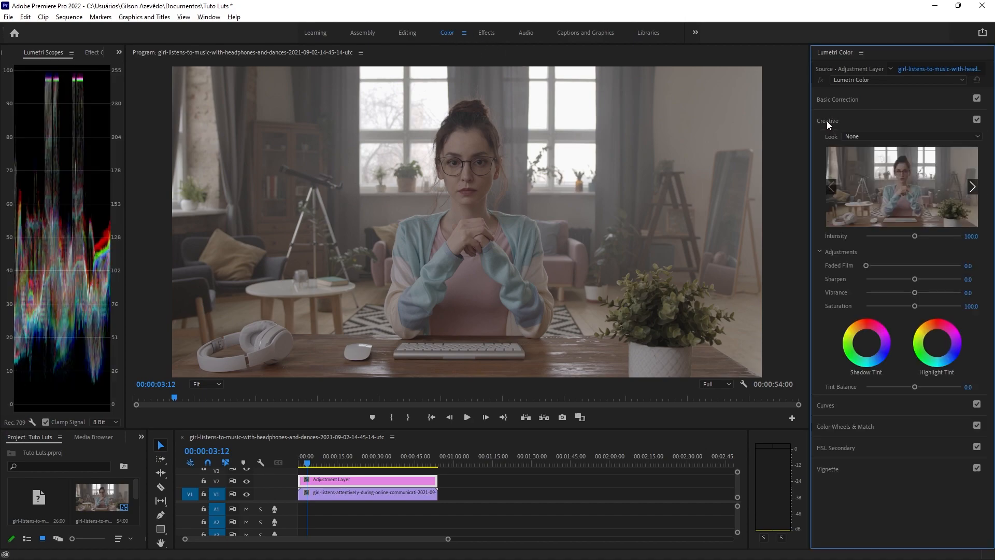
{"action": "left_click", "coordinate": [862, 135]}
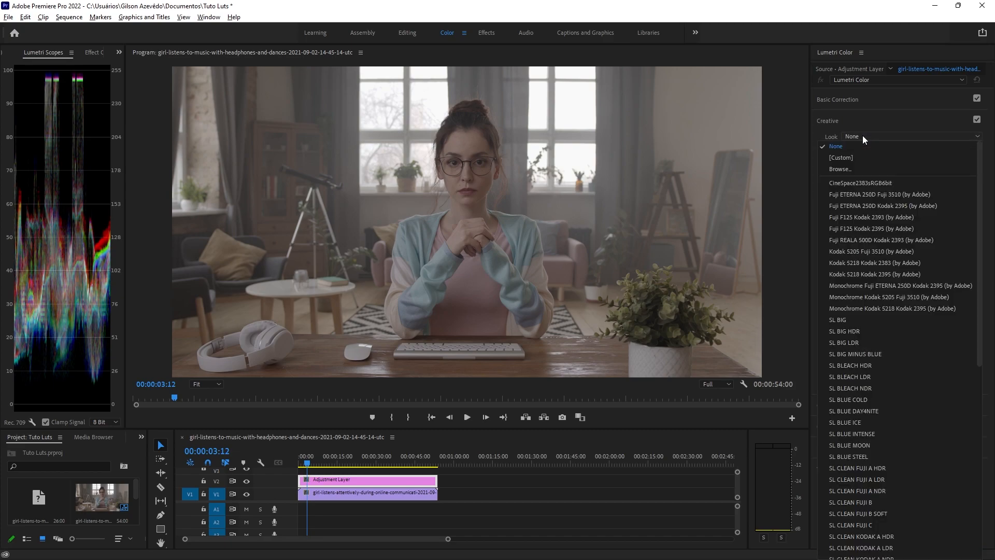
{"action": "left_click", "coordinate": [856, 168]}
{"action": "left_click", "coordinate": [852, 137]}
{"action": "left_click", "coordinate": [855, 168]}
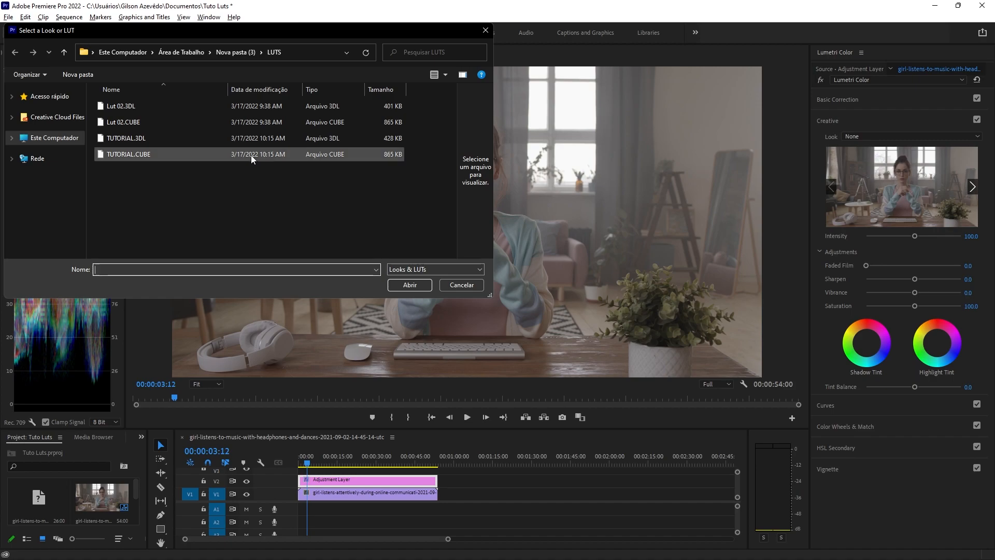
{"action": "left_click", "coordinate": [126, 139]}
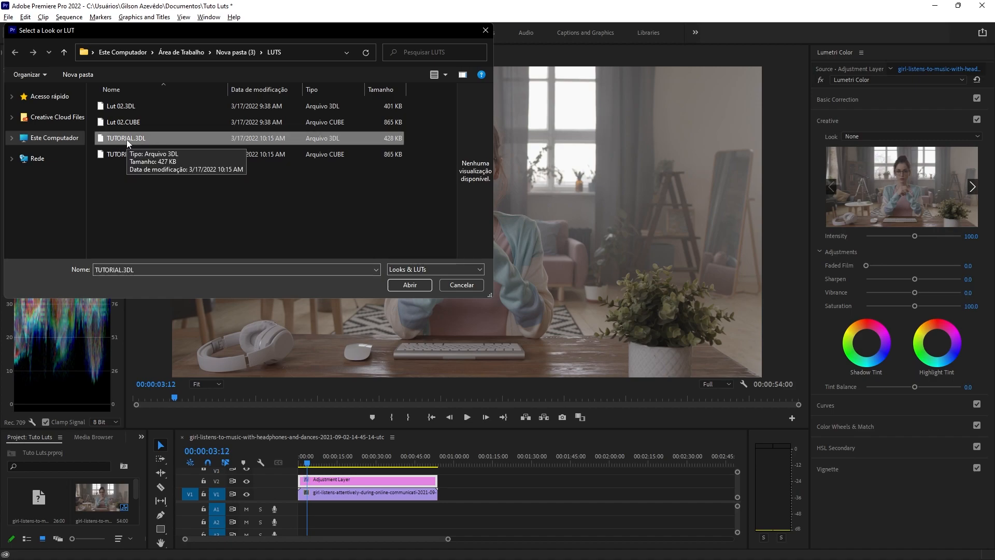
{"action": "double_click", "coordinate": [126, 139]}
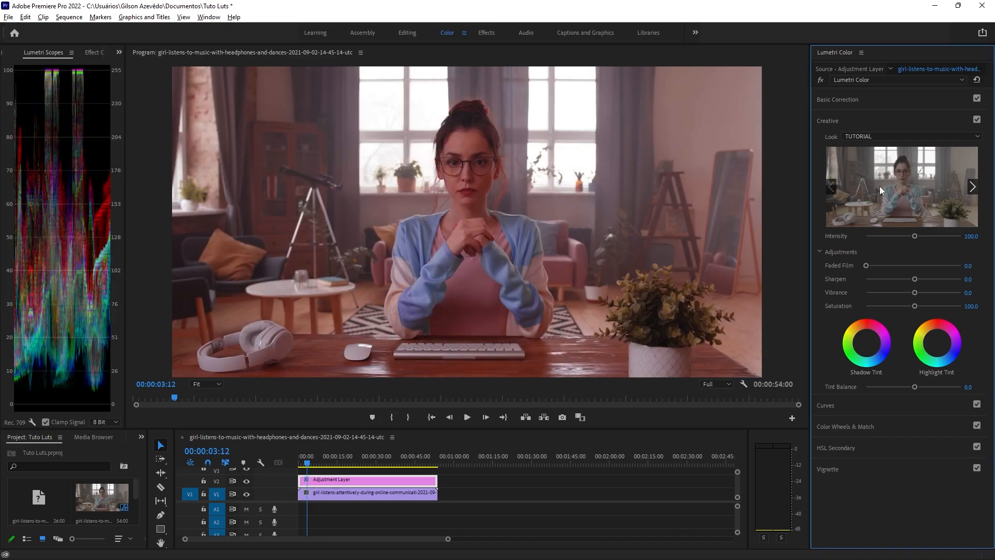
{"action": "mouse_move", "coordinate": [912, 237]}
{"action": "left_mouse_down"}
{"action": "mouse_move", "coordinate": [901, 237]}
{"action": "mouse_move", "coordinate": [910, 238]}
{"action": "left_mouse_up"}
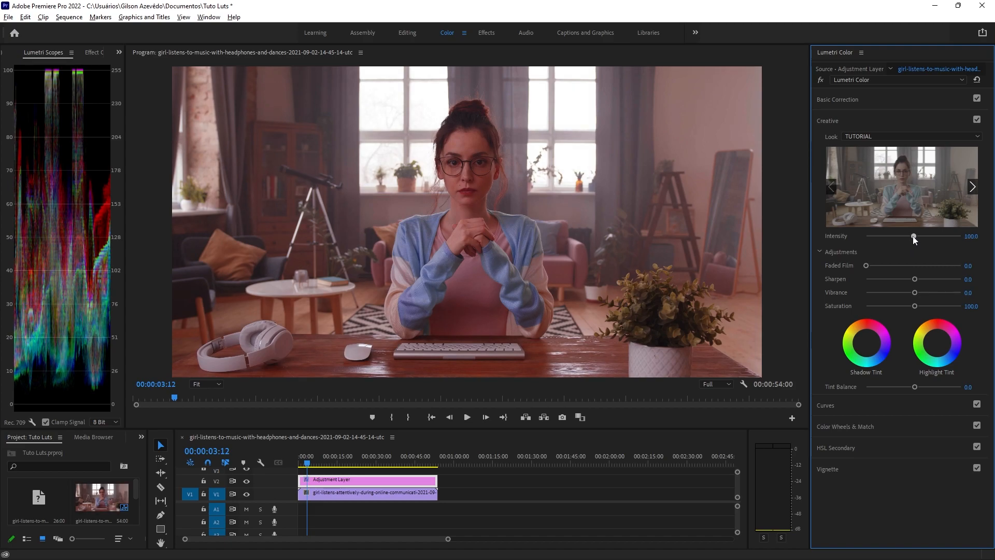
Set Blacks to -21.7 and Shadows to 12.0 in the adjustment layer's Basic Correction
{"action": "left_click", "coordinate": [838, 105]}
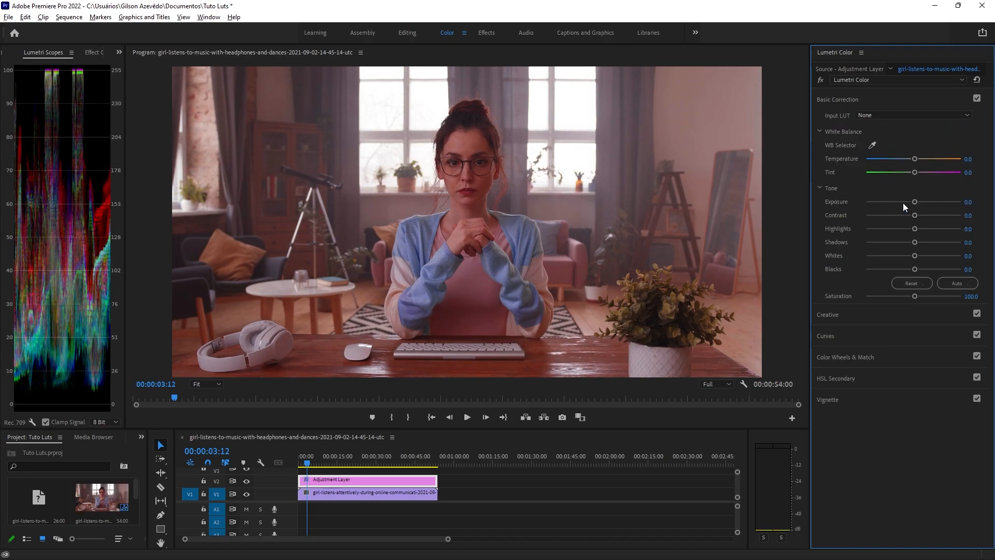
{"action": "left_click_drag", "start_coordinate": [914, 268], "coordinate": [904, 270]}
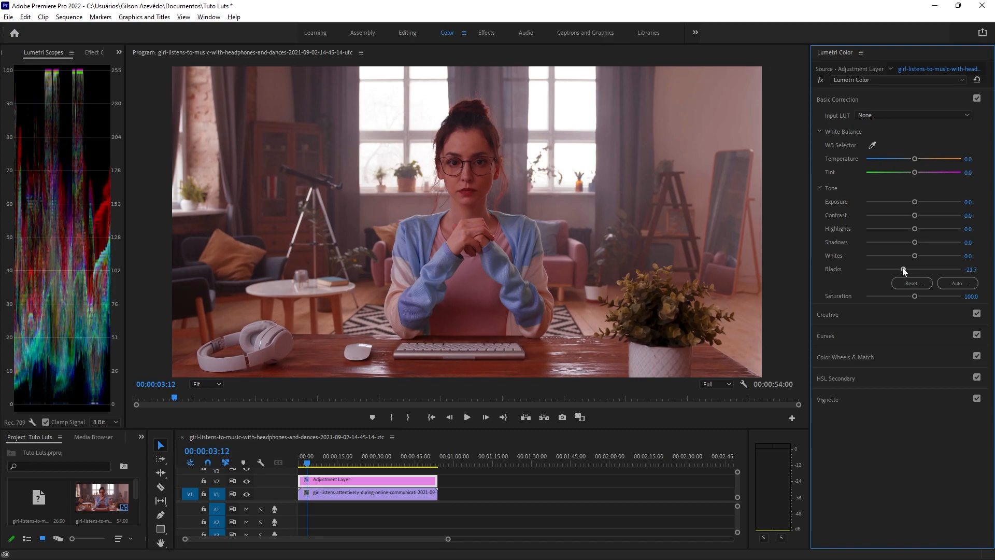
{"action": "mouse_move", "coordinate": [915, 244]}
{"action": "left_mouse_down"}
{"action": "mouse_move", "coordinate": [903, 241]}
{"action": "mouse_move", "coordinate": [919, 243]}
{"action": "left_mouse_up"}
Play the graded sequence from its beginning to review the look in motion
{"action": "left_click", "coordinate": [306, 438]}
{"action": "key", "text": "Home"}
{"action": "key", "text": "space"}
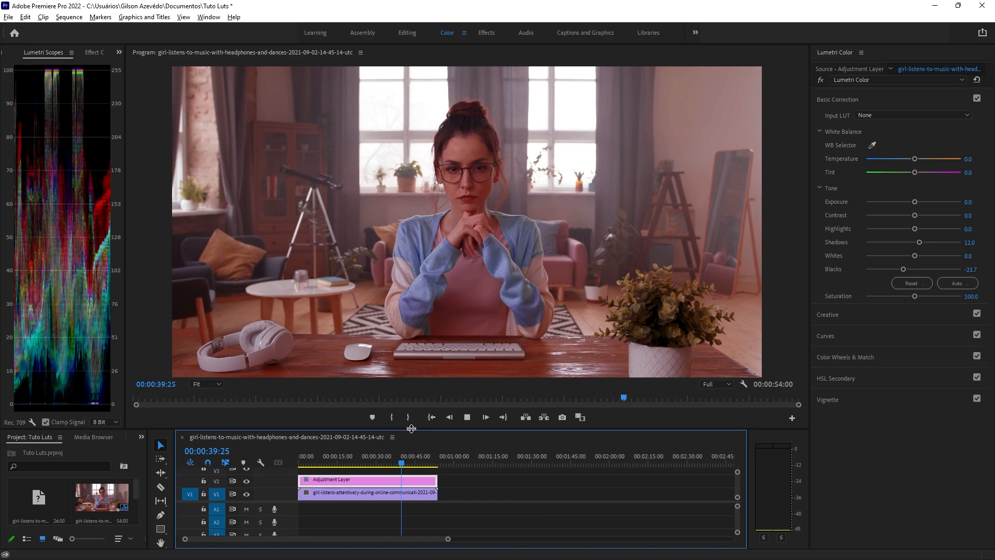
Replay the sequence from the start with track V2 hidden and shown again to compare the footage before and after grading
{"action": "left_click_drag", "start_coordinate": [400, 461], "coordinate": [286, 469]}
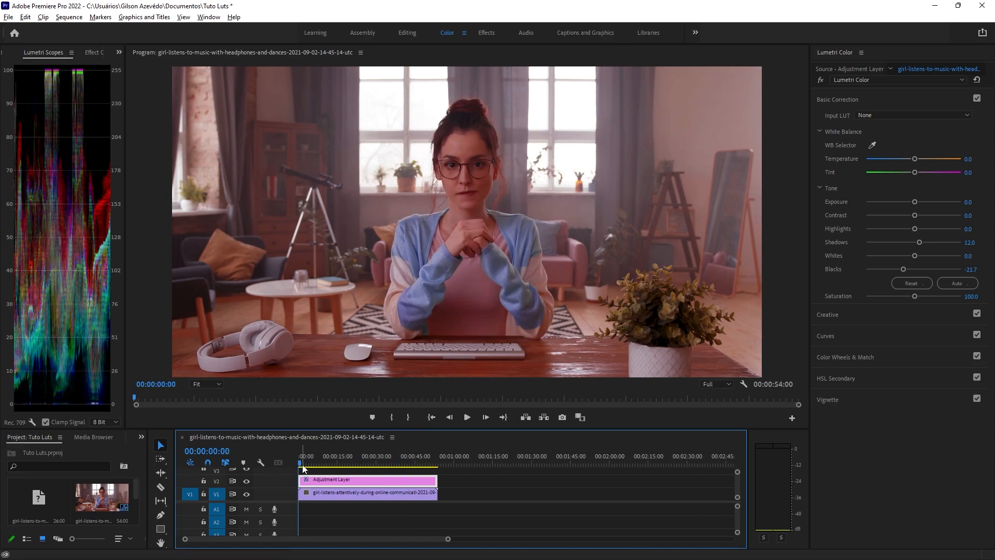
{"action": "left_click", "coordinate": [247, 482]}
{"action": "key", "text": "space"}
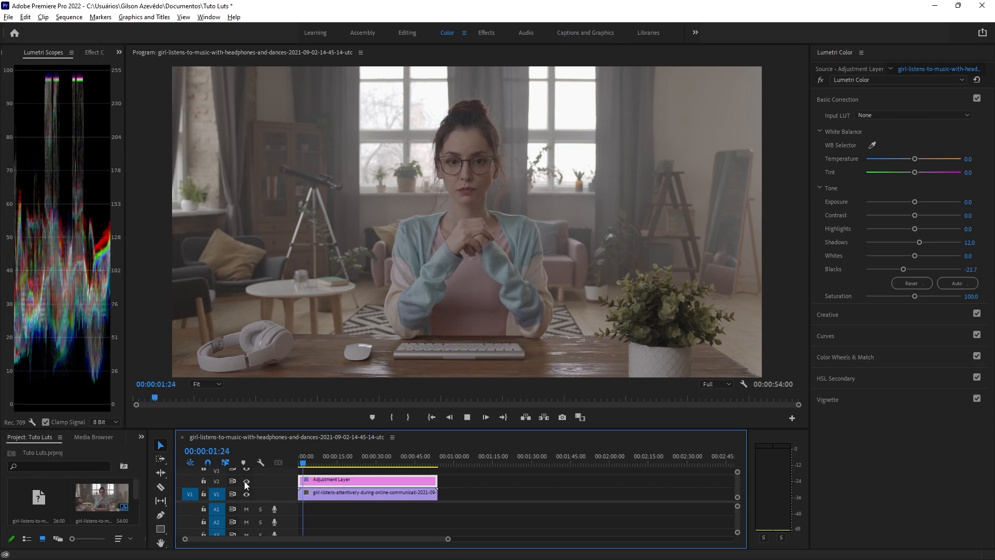
{"action": "left_click", "coordinate": [247, 482]}
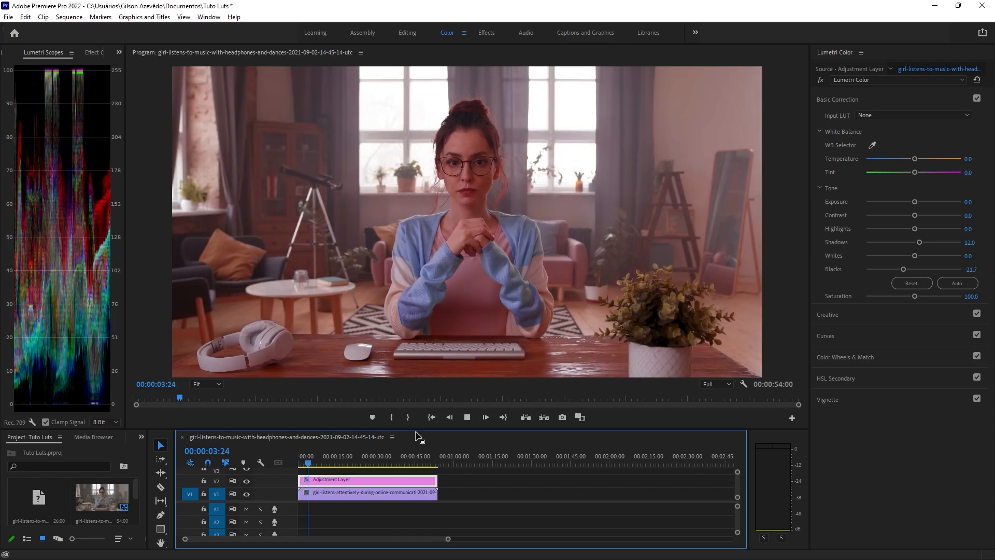
{"action": "key", "text": "space"}
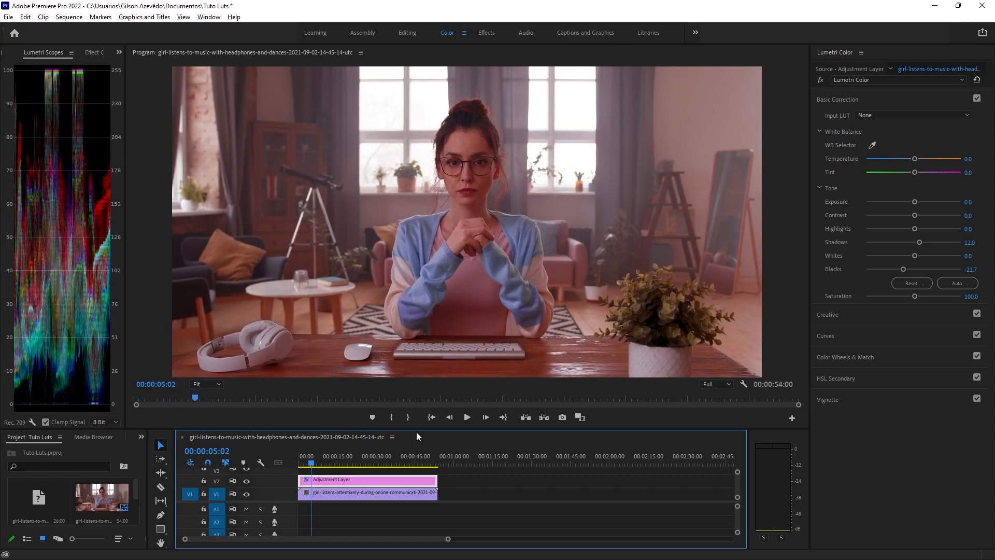